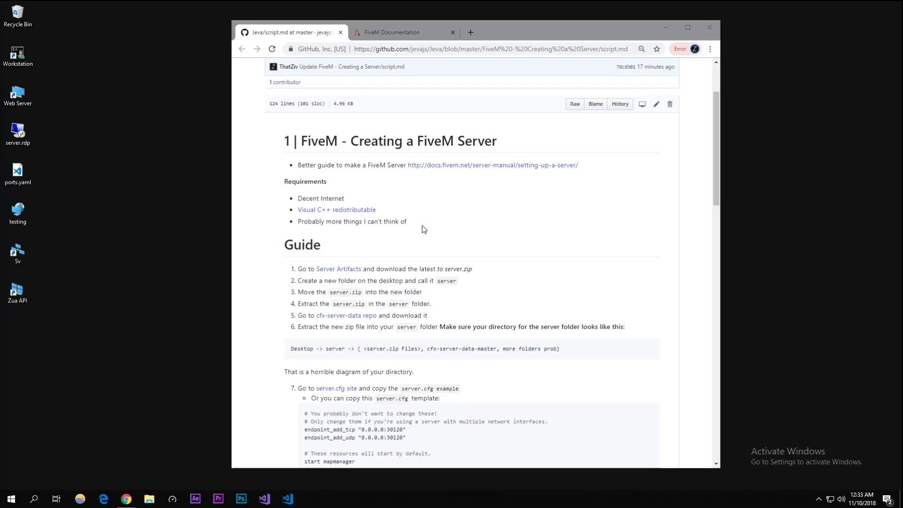
Scroll through the GitHub guide and the FiveM Documentation page.
{"action": "scroll", "coordinate": [424, 229], "scroll_direction": "down", "scroll_amount": 3}
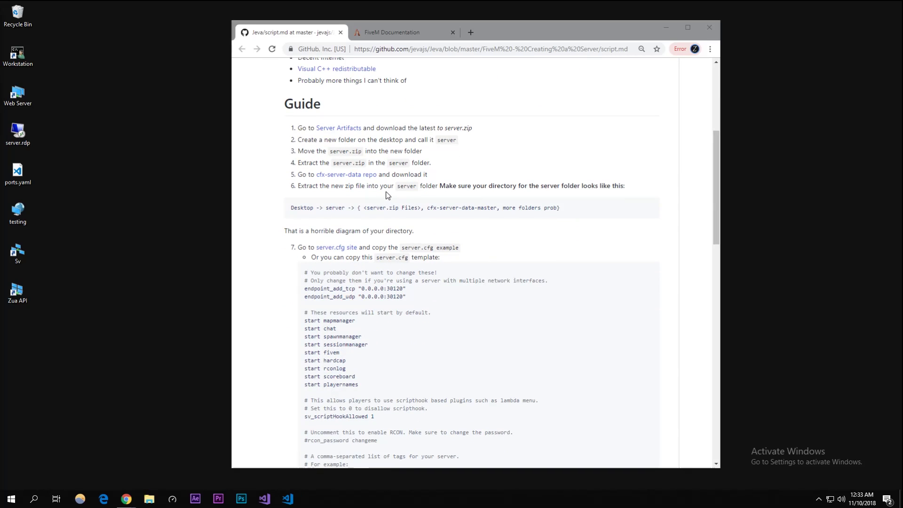
{"action": "scroll", "coordinate": [530, 213], "scroll_direction": "up", "scroll_amount": 5}
{"action": "left_click_drag", "start_coordinate": [411, 49], "coordinate": [647, 58]}
{"action": "left_click", "coordinate": [544, 226]}
{"action": "scroll", "coordinate": [472, 205], "scroll_direction": "down", "scroll_amount": 3}
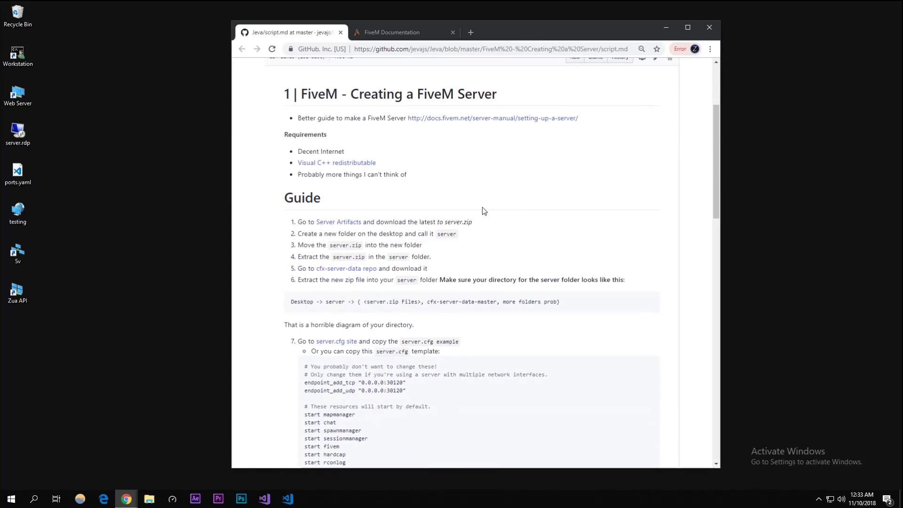
{"action": "scroll", "coordinate": [450, 153], "scroll_direction": "down", "scroll_amount": 20}
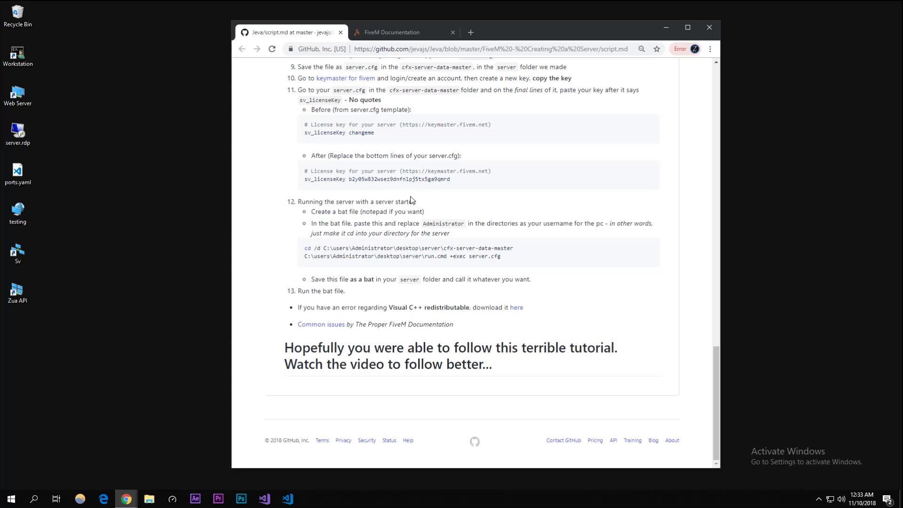
{"action": "scroll", "coordinate": [406, 271], "scroll_direction": "up", "scroll_amount": 20}
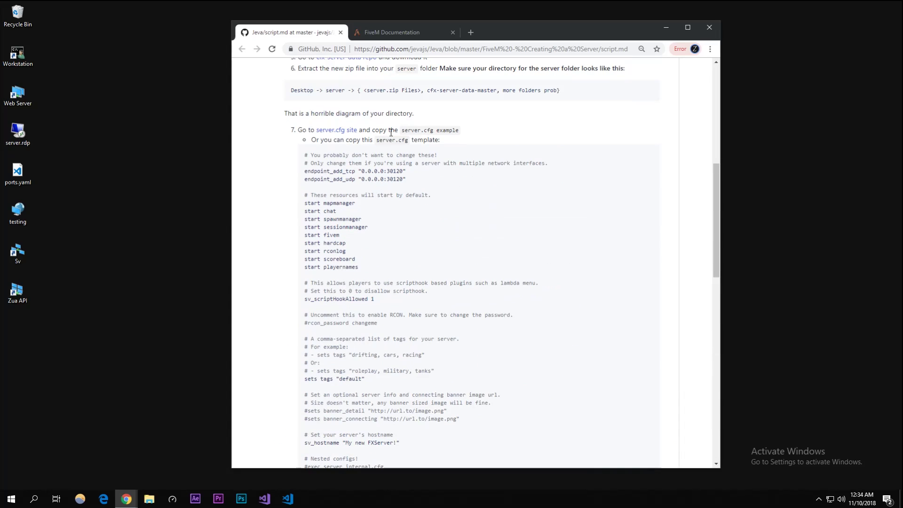
{"action": "left_click", "coordinate": [400, 38]}
{"action": "scroll", "coordinate": [507, 166], "scroll_direction": "up", "scroll_amount": 2}
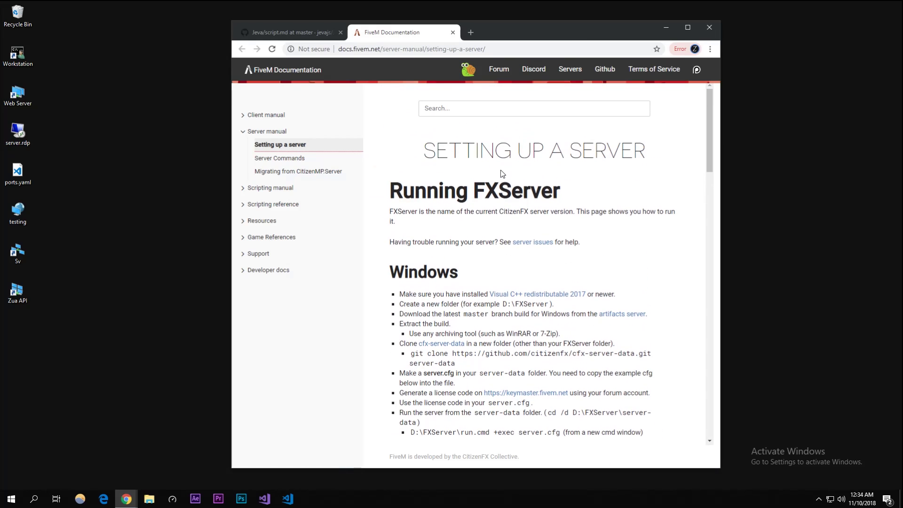
{"action": "scroll", "coordinate": [457, 136], "scroll_direction": "up", "scroll_amount": 1}
{"action": "scroll", "coordinate": [462, 149], "scroll_direction": "down", "scroll_amount": 3}
Return to the GitHub guide and highlight the Visual C++ redistributable link text.
{"action": "left_click", "coordinate": [313, 33]}
{"action": "left_click", "coordinate": [392, 33]}
{"action": "left_click", "coordinate": [301, 33]}
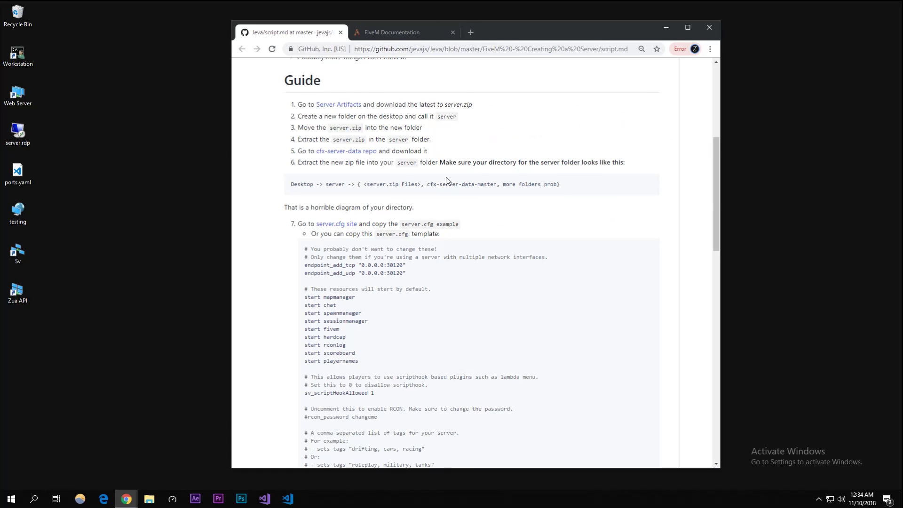
{"action": "scroll", "coordinate": [446, 177], "scroll_direction": "up", "scroll_amount": 4}
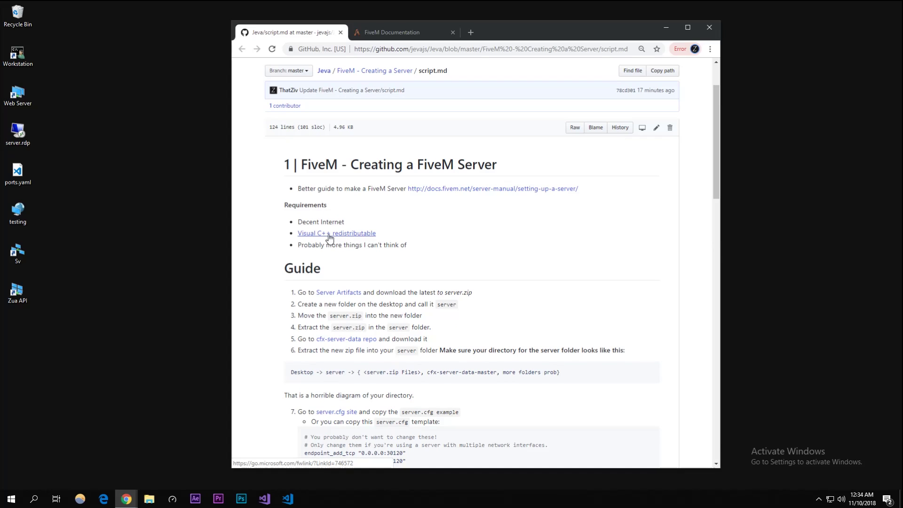
{"action": "left_click_drag", "start_coordinate": [393, 238], "coordinate": [302, 235]}
{"action": "left_click", "coordinate": [423, 233]}
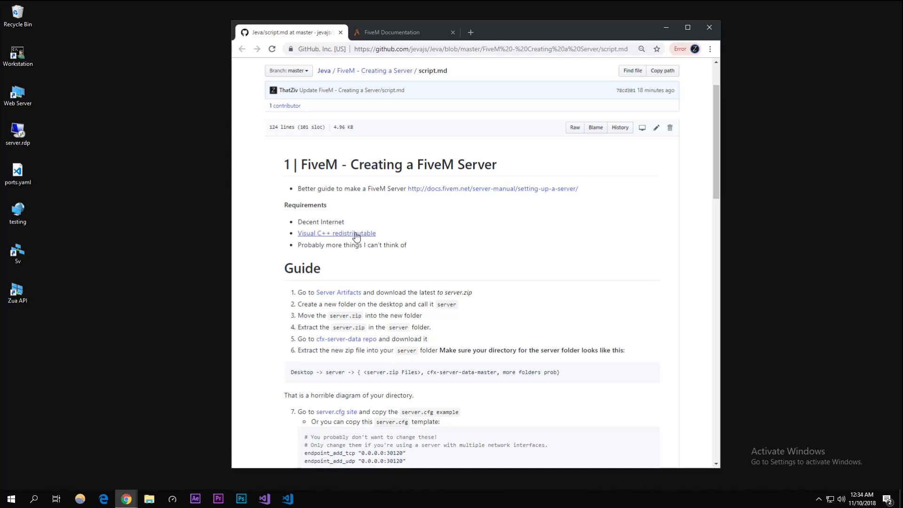
{"action": "left_click_drag", "start_coordinate": [375, 228], "coordinate": [362, 234]}
{"action": "left_click", "coordinate": [500, 192]}
Open the build 838 artifacts folder and download server.zip.
{"action": "key", "text": "super+d"}
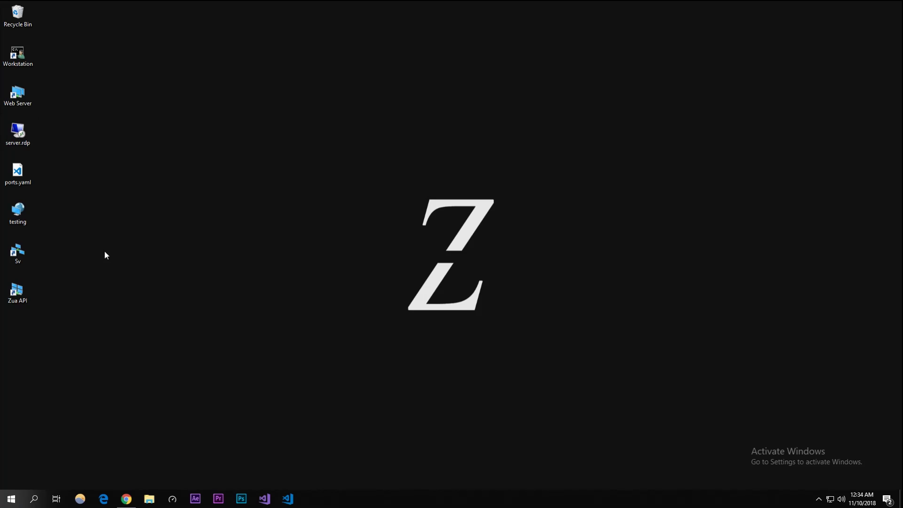
{"action": "left_click", "coordinate": [126, 499]}
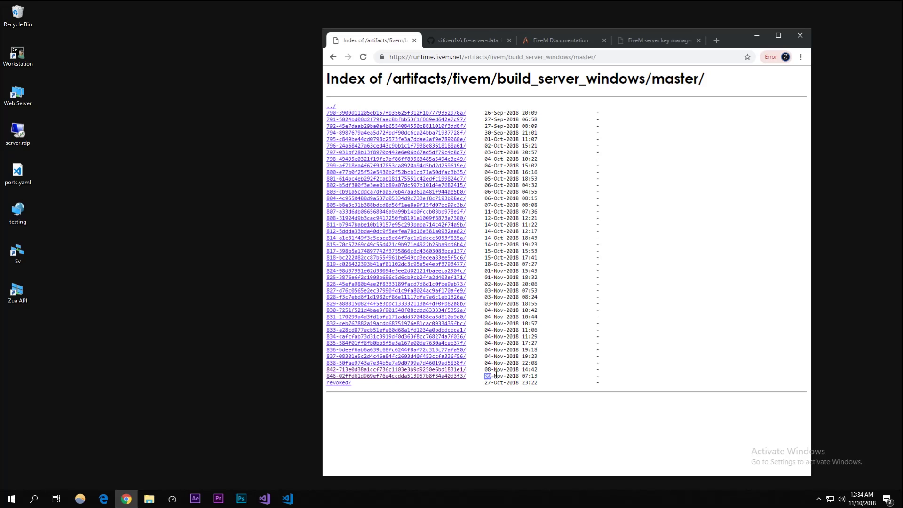
{"action": "left_click", "coordinate": [518, 375]}
{"action": "left_click_drag", "start_coordinate": [520, 376], "coordinate": [489, 370]}
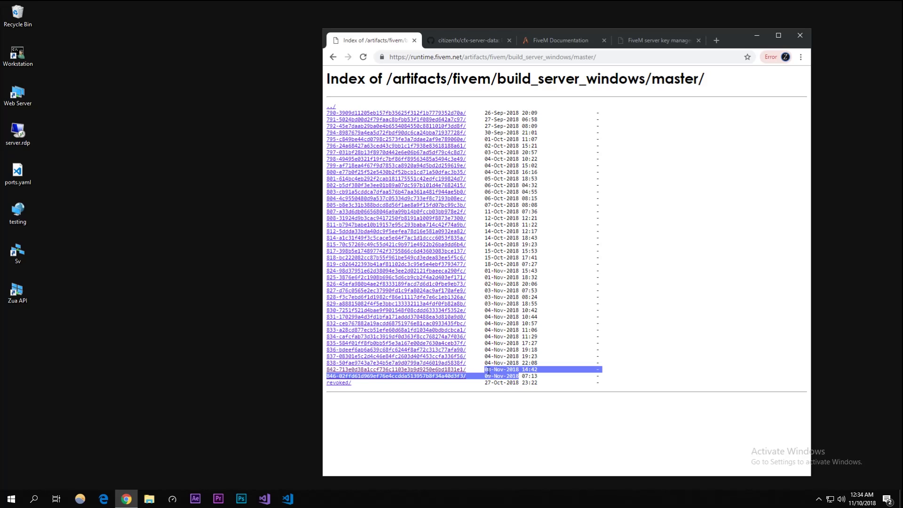
{"action": "left_click", "coordinate": [493, 370]}
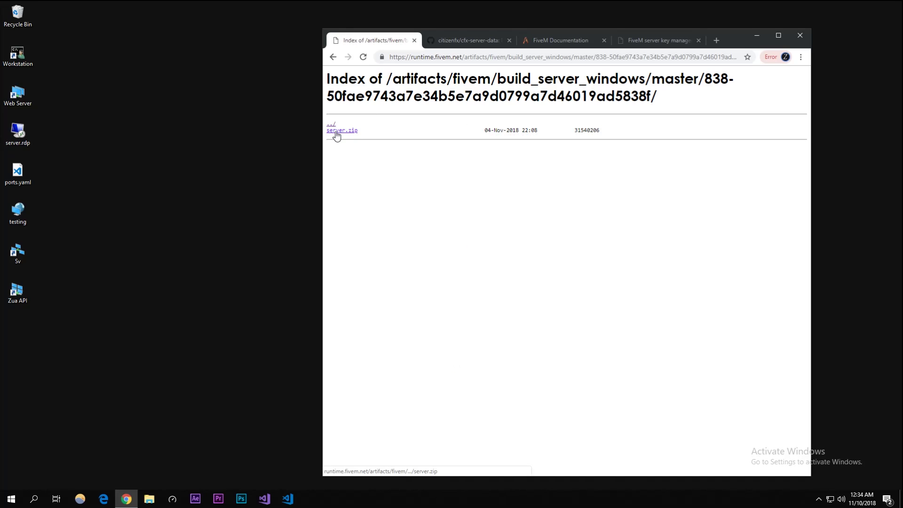
{"action": "left_click", "coordinate": [336, 133]}
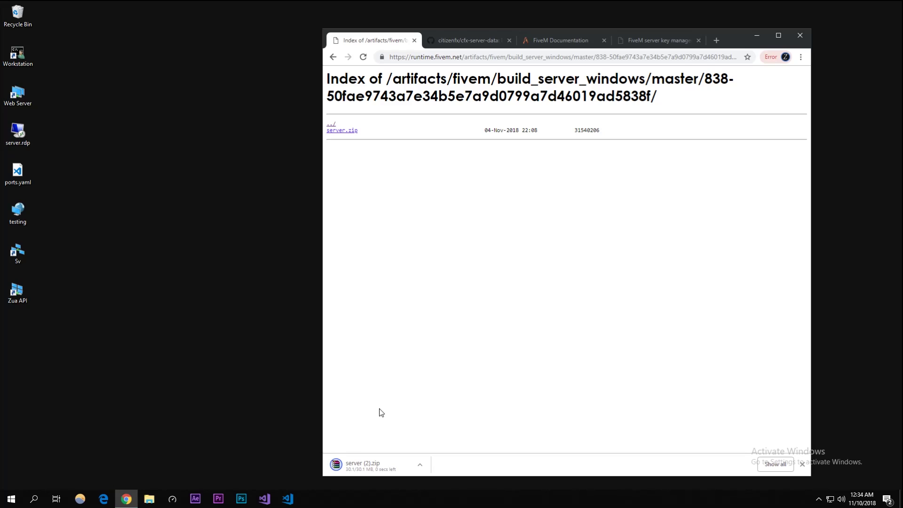
Create a new desktop folder named 'server' and select it.
{"action": "right_click", "coordinate": [170, 259]}
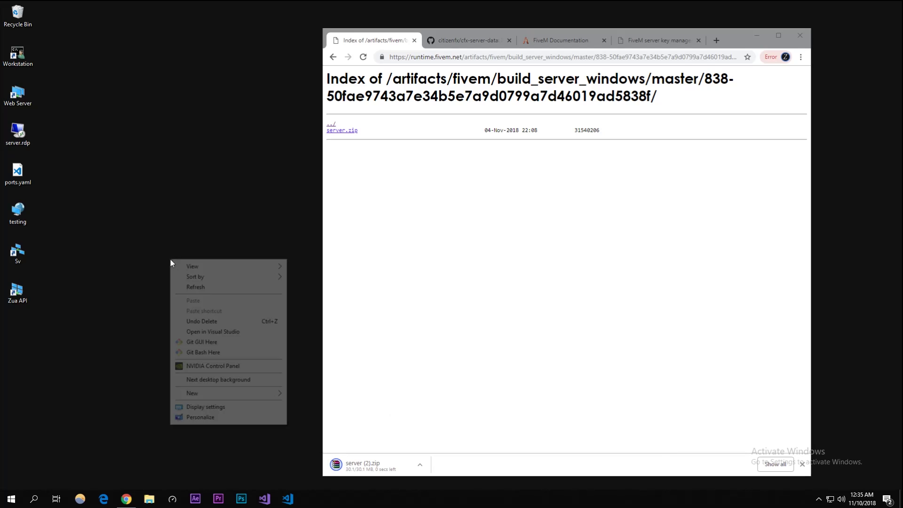
{"action": "mouse_move", "coordinate": [218, 393]}
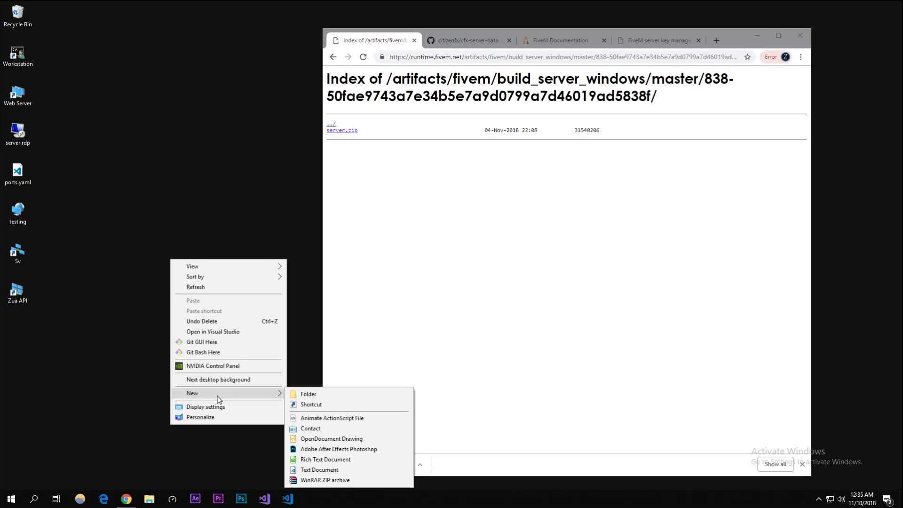
{"action": "left_click", "coordinate": [309, 394]}
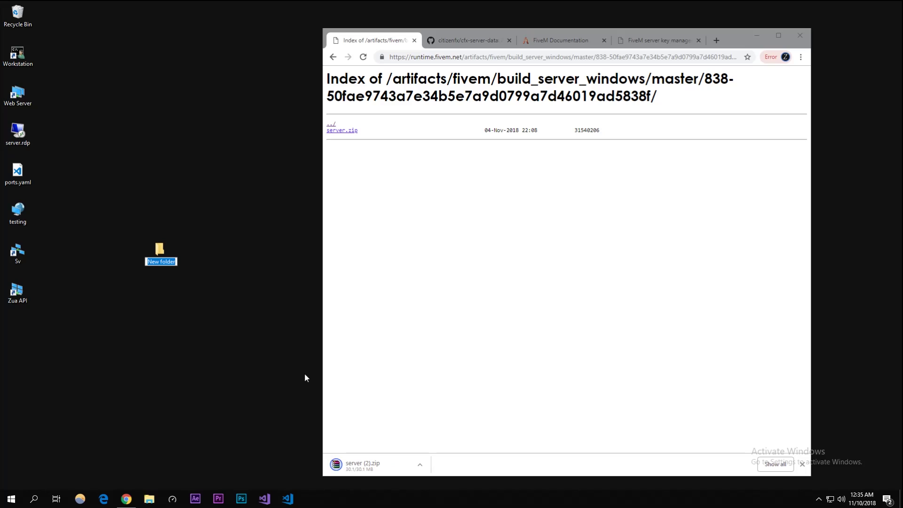
{"action": "type", "text": "server"}
{"action": "key", "text": "Return"}
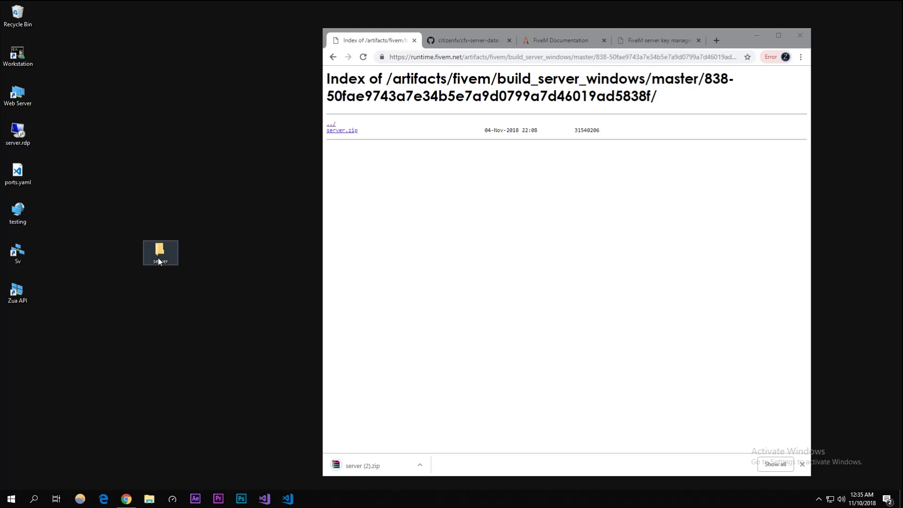
{"action": "left_click", "coordinate": [158, 260]}
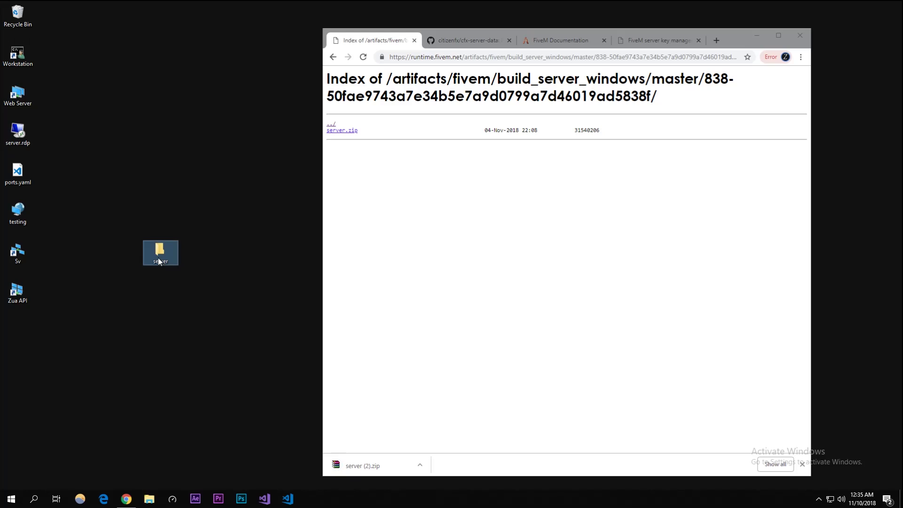
Open the server folder and move its window to the left.
{"action": "double_click", "coordinate": [160, 251]}
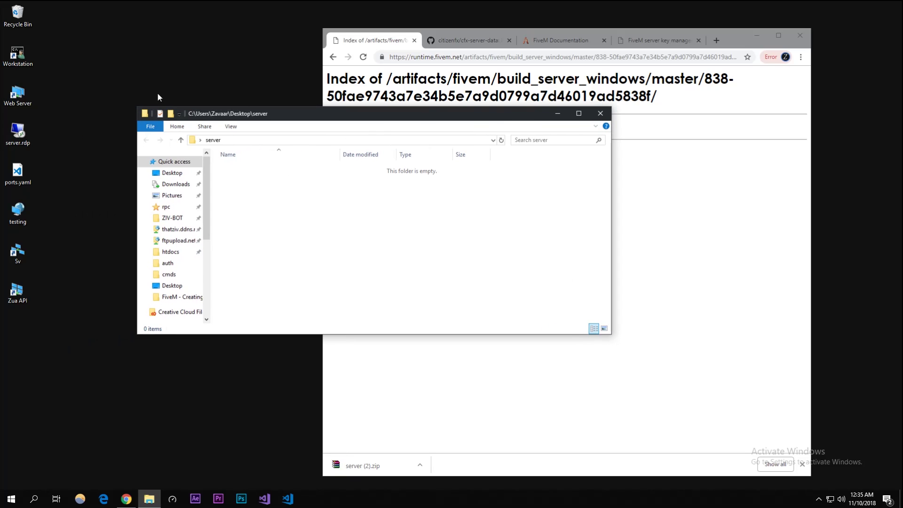
{"action": "left_click_drag", "start_coordinate": [135, 106], "coordinate": [171, 41]}
{"action": "left_click_drag", "start_coordinate": [321, 57], "coordinate": [228, 38]}
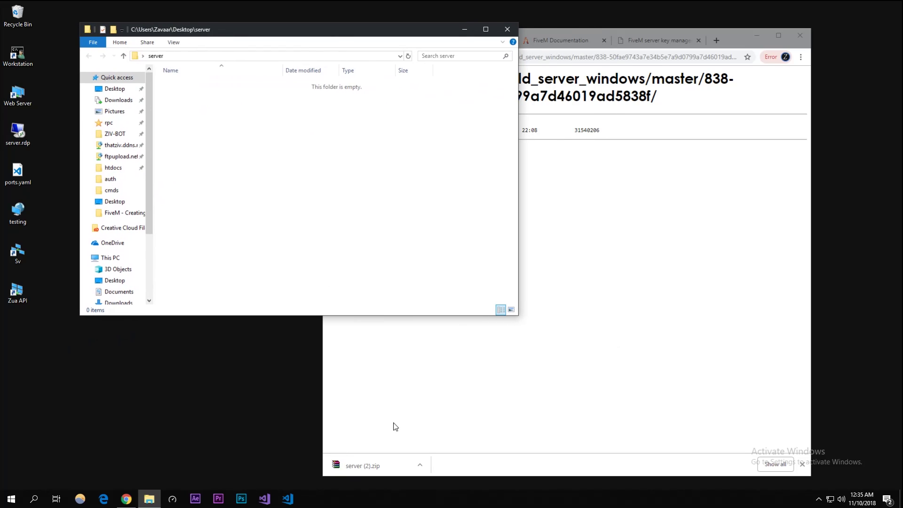
Drag all files from server (2).zip into the server folder, then close WinRAR.
{"action": "left_click", "coordinate": [391, 465]}
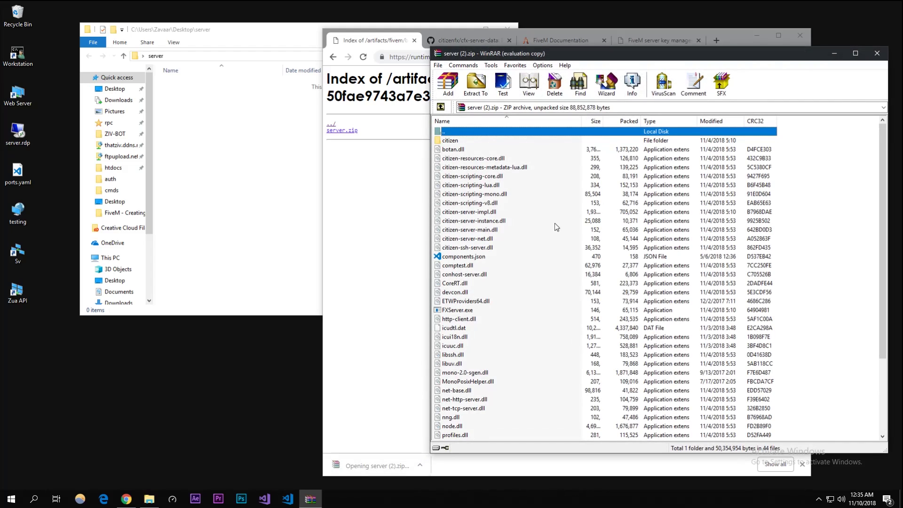
{"action": "scroll", "coordinate": [554, 224], "scroll_direction": "down", "scroll_amount": 4}
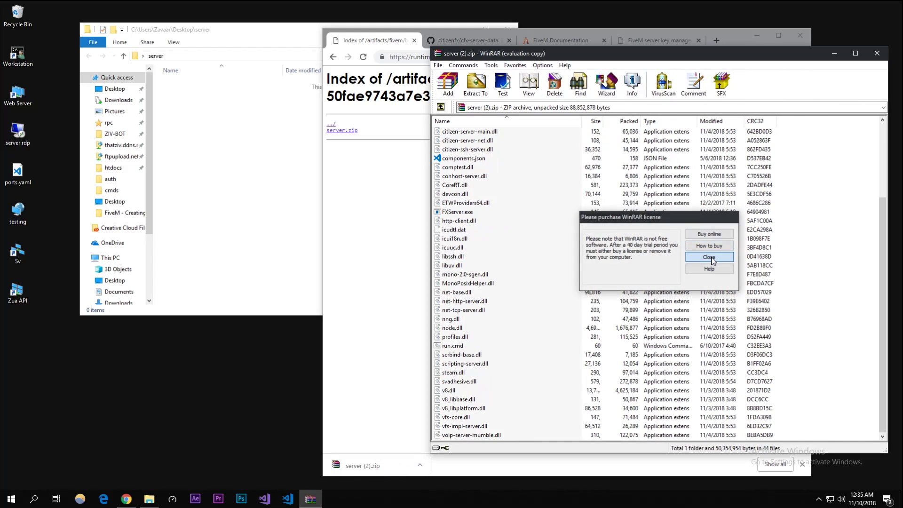
{"action": "left_click", "coordinate": [719, 260]}
{"action": "key", "text": "ctrl+a"}
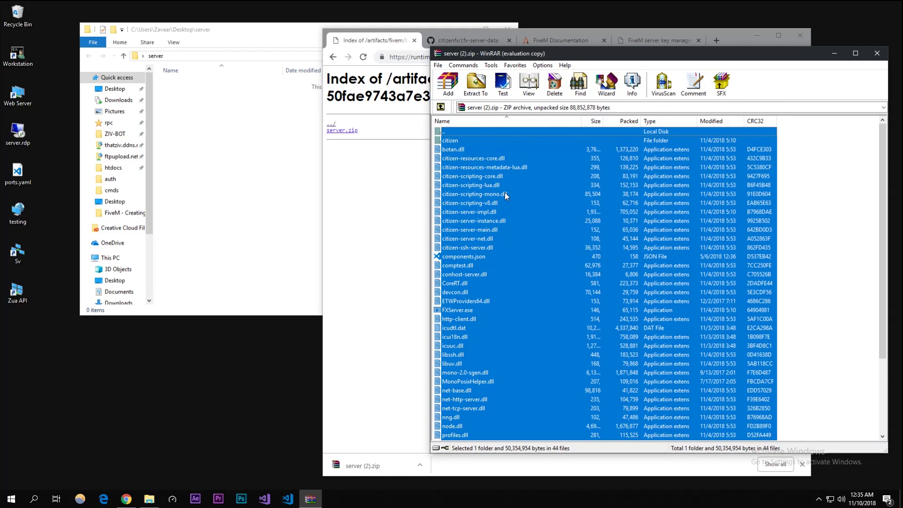
{"action": "left_click_drag", "start_coordinate": [499, 185], "coordinate": [225, 153]}
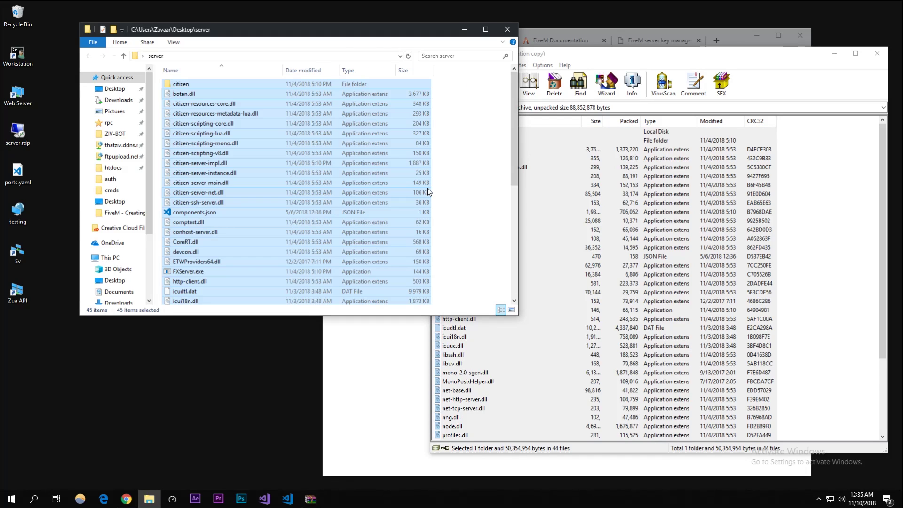
{"action": "scroll", "coordinate": [427, 188], "scroll_direction": "down", "scroll_amount": 7}
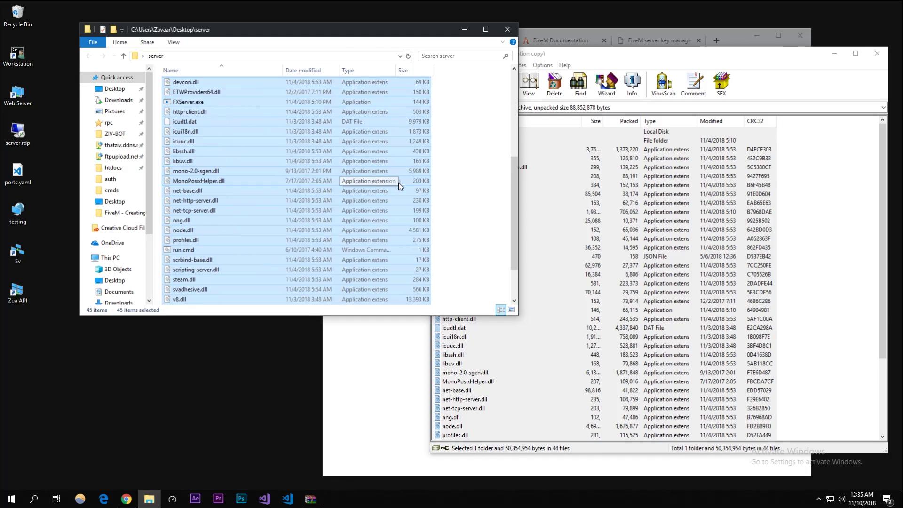
{"action": "left_click", "coordinate": [478, 200]}
{"action": "scroll", "coordinate": [461, 207], "scroll_direction": "up", "scroll_amount": 7}
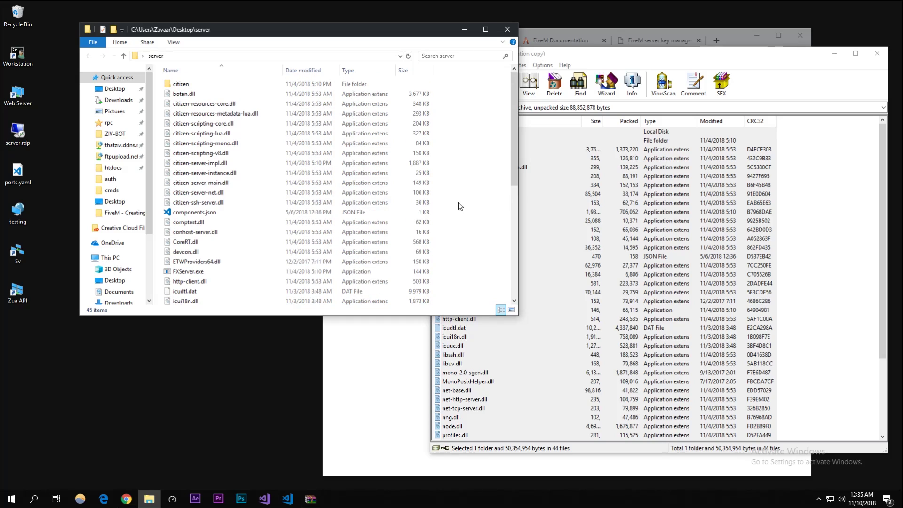
{"action": "left_click", "coordinate": [877, 53]}
Download citizenfx/cfx-server-data from GitHub using Clone or download > Download ZIP.
{"action": "left_click", "coordinate": [686, 192]}
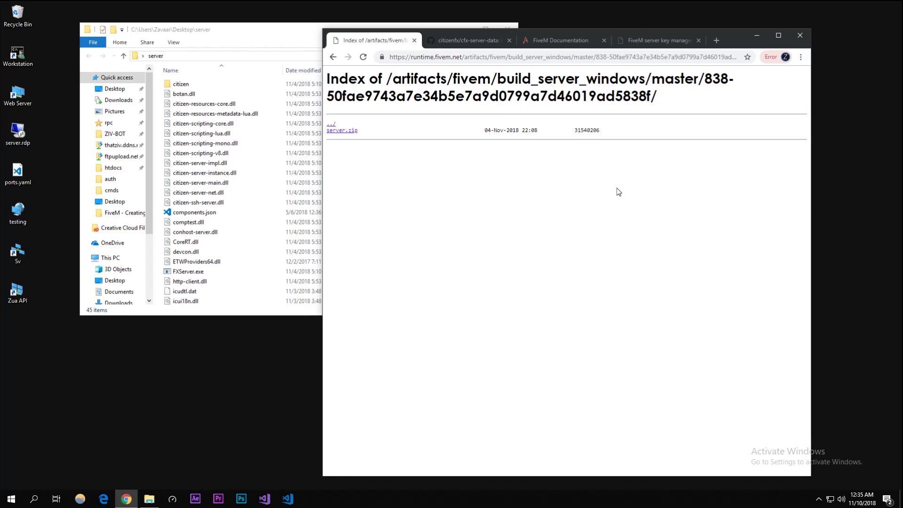
{"action": "left_click", "coordinate": [451, 40]}
{"action": "left_click", "coordinate": [615, 359]}
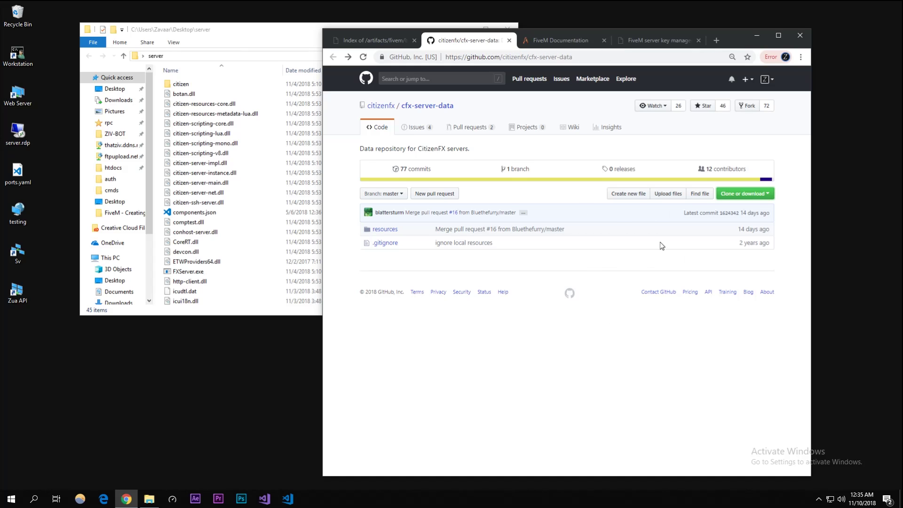
{"action": "left_click", "coordinate": [732, 196]}
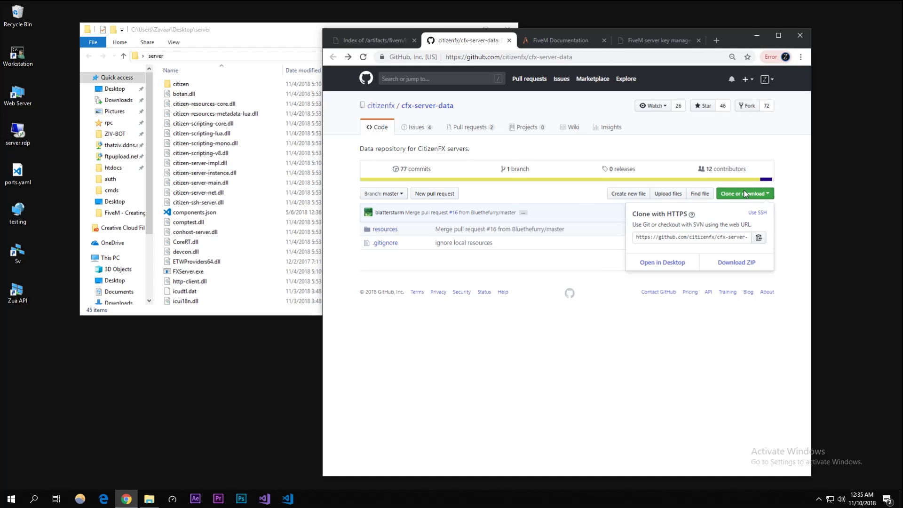
{"action": "left_click", "coordinate": [728, 265]}
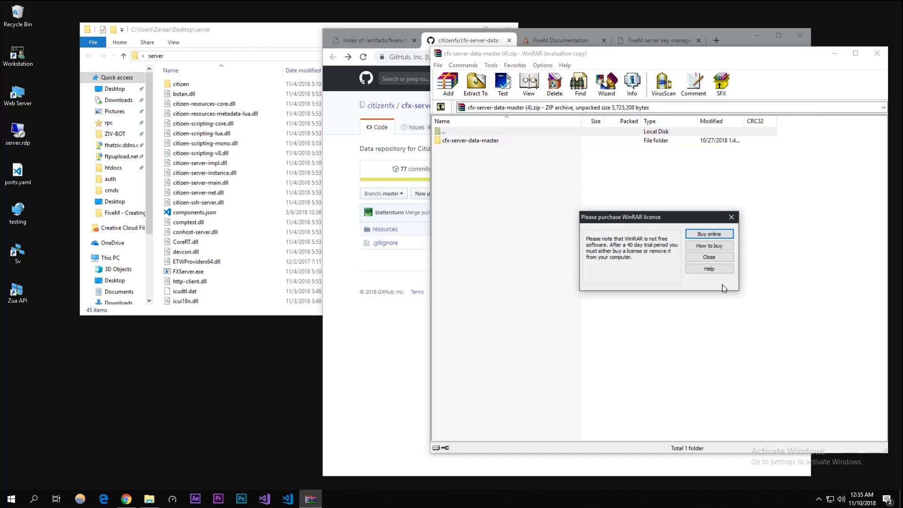
Dismiss the licence reminder and drag cfx-server-data-master from WinRAR into the server folder.
{"action": "left_click", "coordinate": [719, 259]}
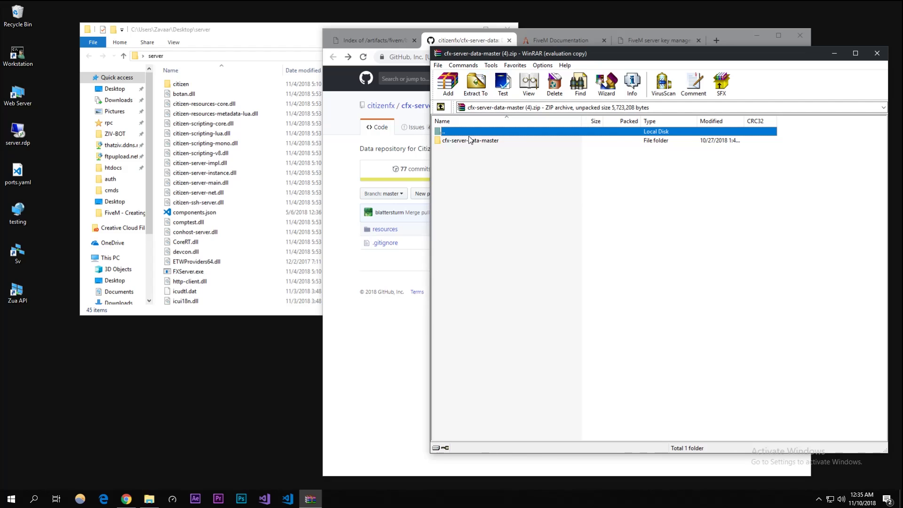
{"action": "left_click_drag", "start_coordinate": [460, 143], "coordinate": [182, 138]}
{"action": "scroll", "coordinate": [272, 212], "scroll_direction": "down", "scroll_amount": 5}
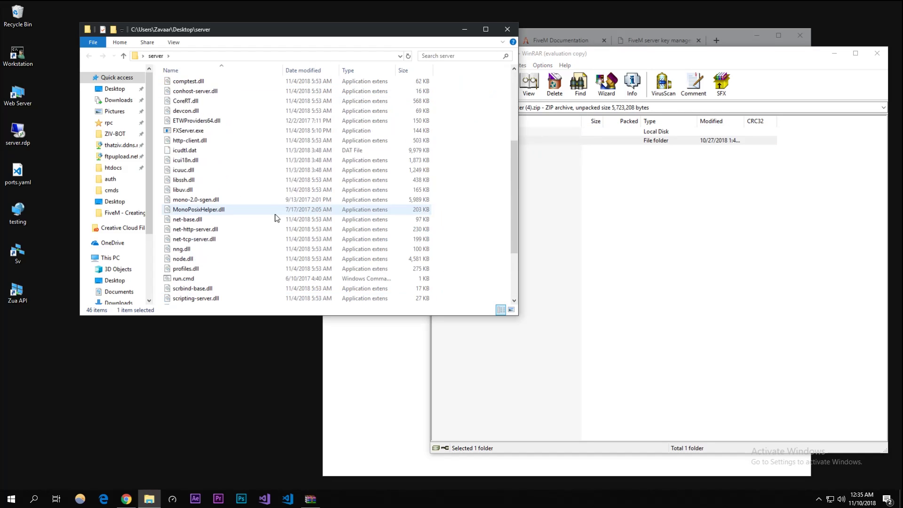
{"action": "scroll", "coordinate": [254, 226], "scroll_direction": "up", "scroll_amount": 4}
{"action": "scroll", "coordinate": [234, 241], "scroll_direction": "down", "scroll_amount": 7}
{"action": "scroll", "coordinate": [358, 252], "scroll_direction": "up", "scroll_amount": 6}
{"action": "scroll", "coordinate": [294, 240], "scroll_direction": "down", "scroll_amount": 7}
{"action": "mouse_move", "coordinate": [250, 305]}
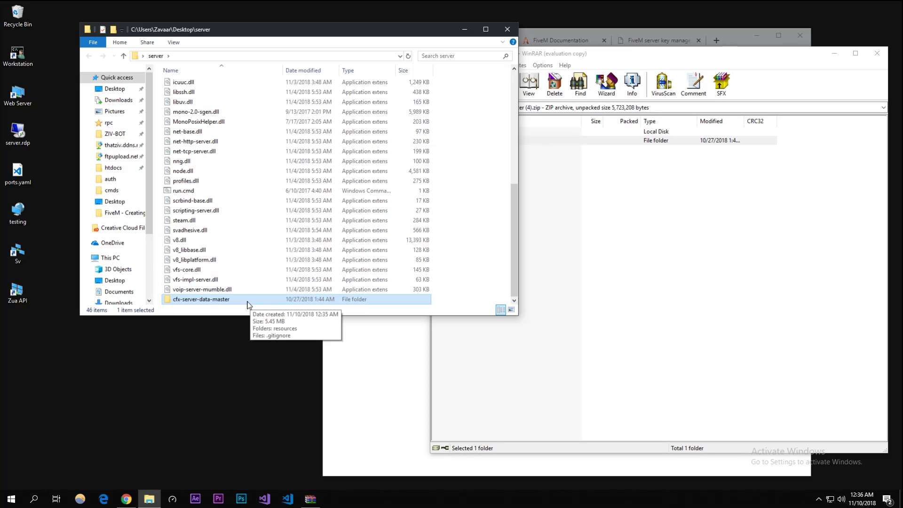
Open cfx-server-data-master and turn on File name extensions.
{"action": "double_click", "coordinate": [207, 302]}
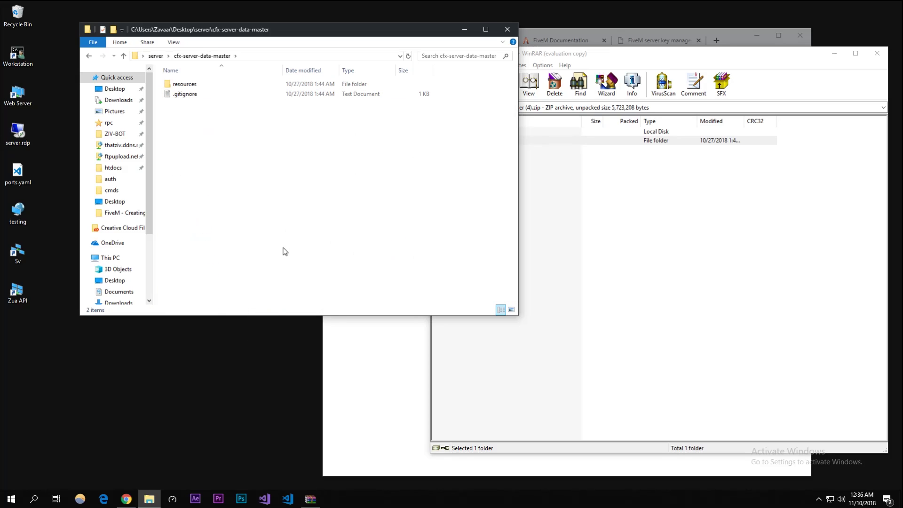
{"action": "left_click", "coordinate": [173, 42]}
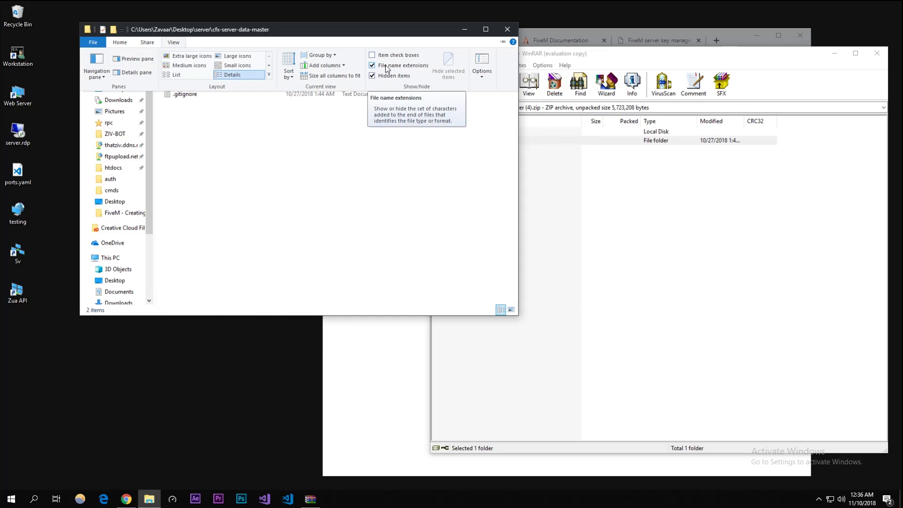
{"action": "left_click", "coordinate": [381, 68]}
{"action": "left_click", "coordinate": [173, 42]}
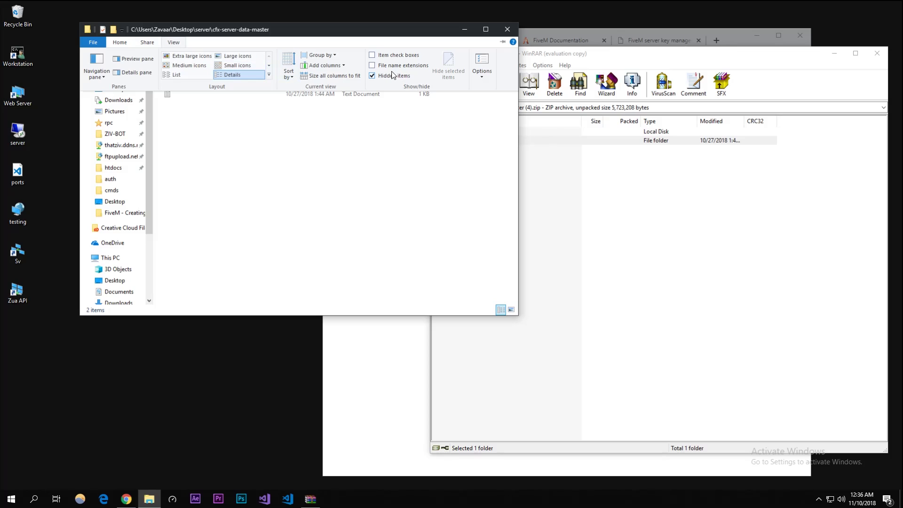
{"action": "left_click", "coordinate": [373, 66]}
{"action": "left_click", "coordinate": [175, 42]}
Create a new text document and rename it server.cfg.
{"action": "right_click", "coordinate": [220, 172]}
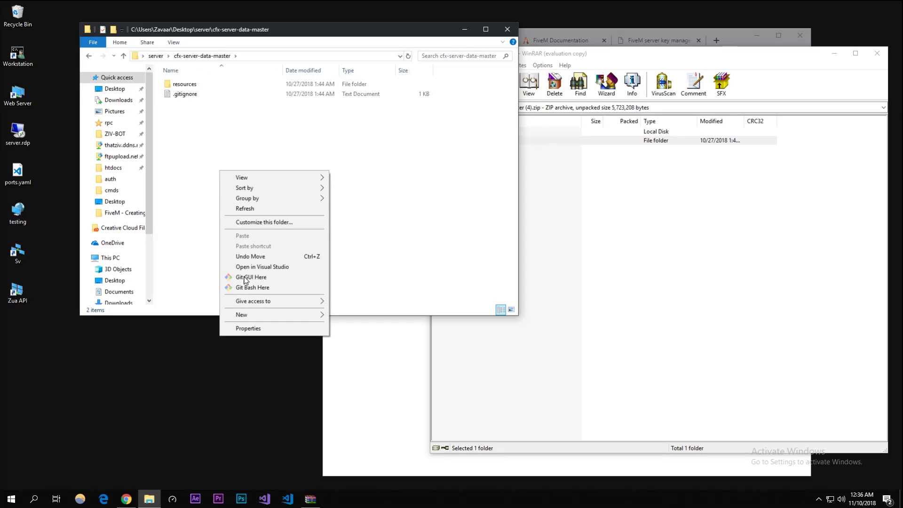
{"action": "mouse_move", "coordinate": [258, 314]}
{"action": "right_click", "coordinate": [339, 134]}
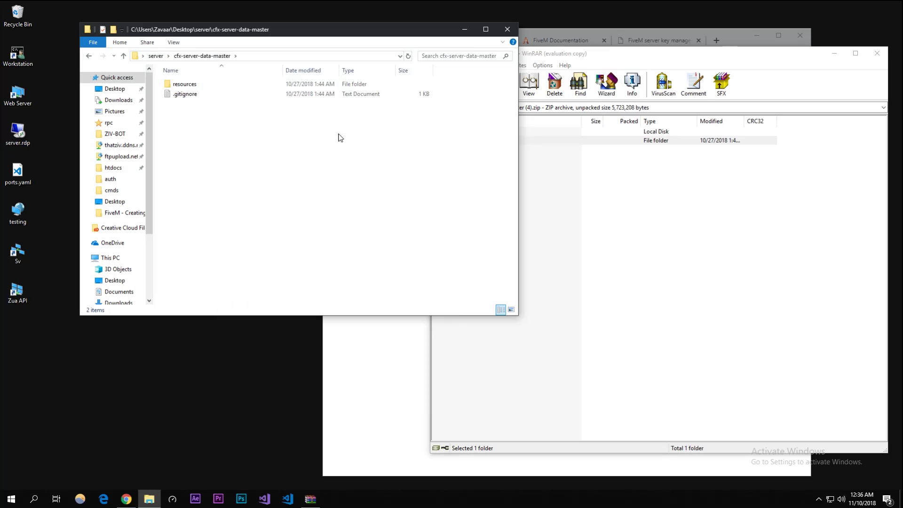
{"action": "mouse_move", "coordinate": [379, 279]}
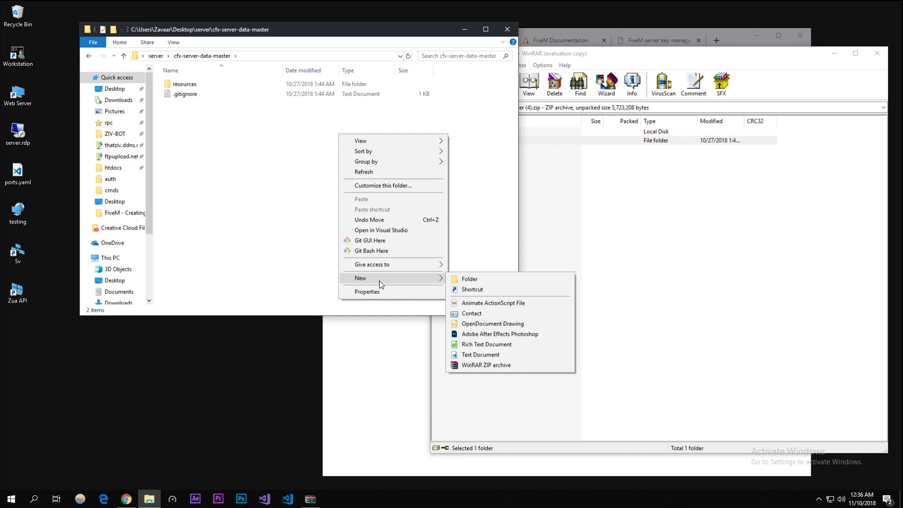
{"action": "left_click", "coordinate": [479, 356]}
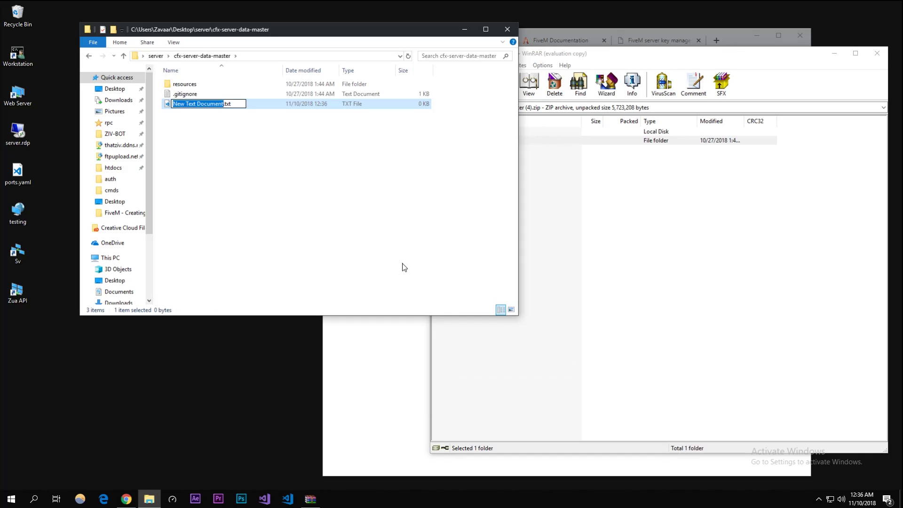
{"action": "type", "text": "server"}
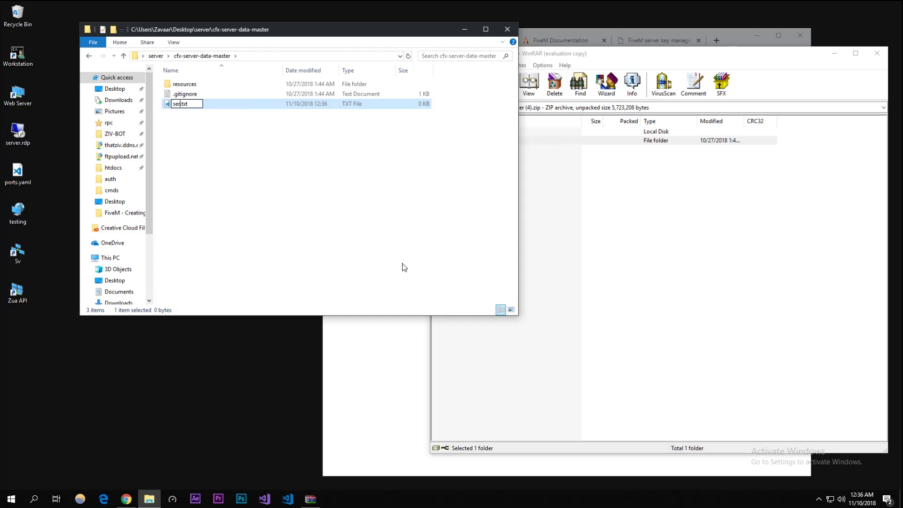
{"action": "key", "text": "BackSpace"}
{"action": "key", "text": "BackSpace"}
{"action": "key", "text": "BackSpace"}
{"action": "type", "text": "cfg"}
{"action": "key", "text": "Return"}
{"action": "key", "text": "Return"}
{"action": "left_click", "coordinate": [359, 149]}
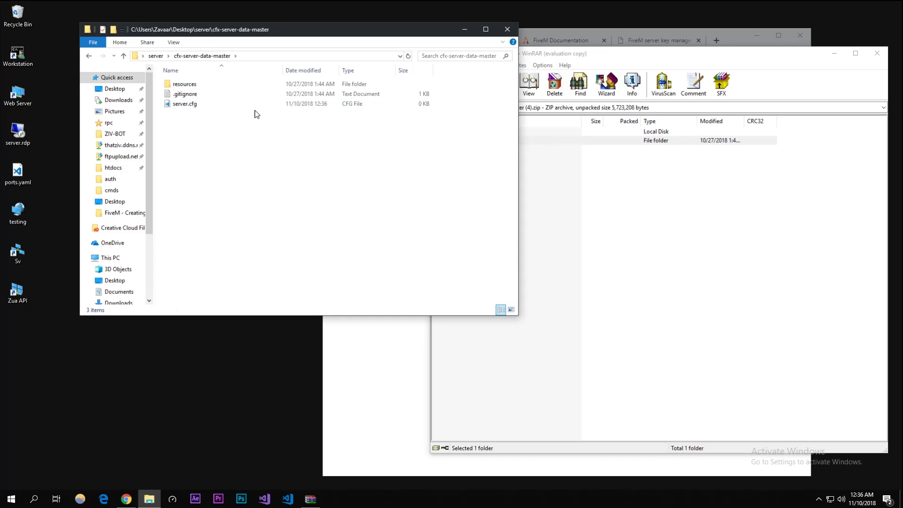
{"action": "right_click", "coordinate": [213, 109]}
{"action": "right_click", "coordinate": [195, 105]}
Open server.cfg in Notepad and move its window to the left.
{"action": "mouse_move", "coordinate": [234, 146]}
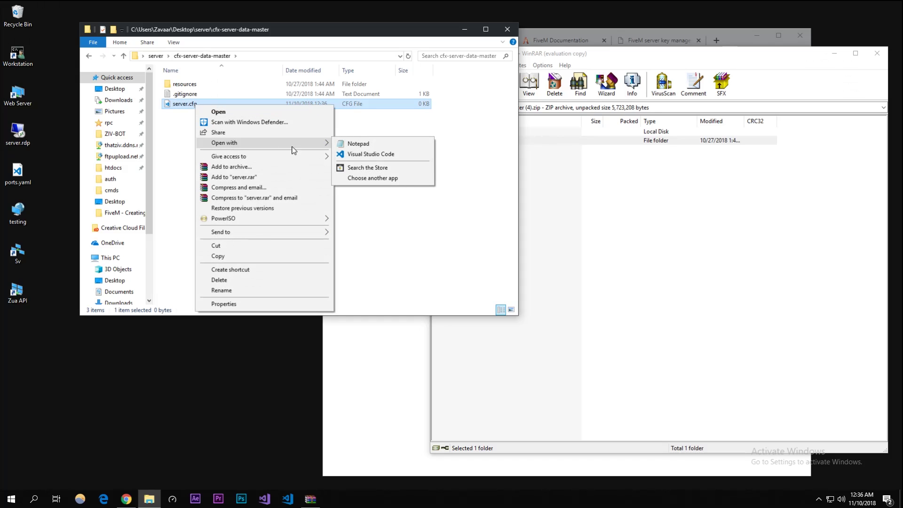
{"action": "left_click", "coordinate": [359, 143]}
{"action": "left_click_drag", "start_coordinate": [412, 136], "coordinate": [168, 115]}
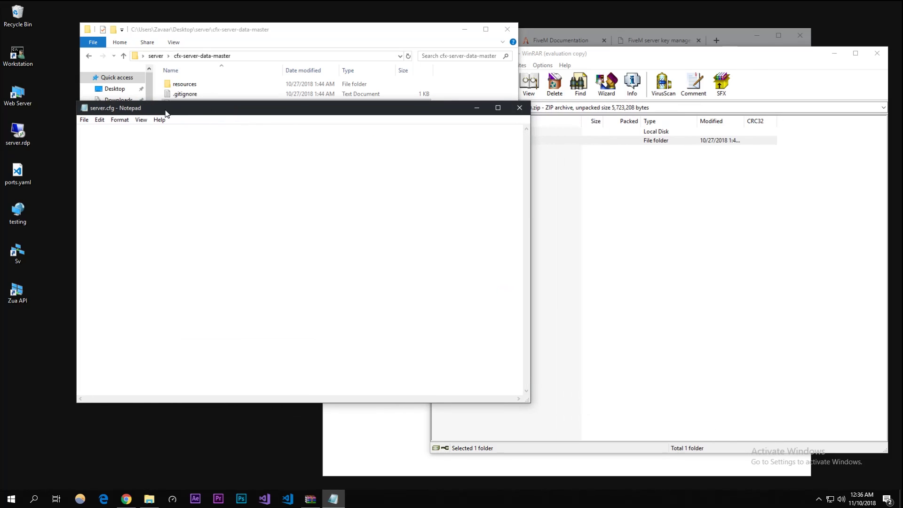
Close WinRAR and bring up the example server.cfg on the FiveM Documentation page.
{"action": "left_click", "coordinate": [700, 214]}
{"action": "left_click", "coordinate": [877, 53]}
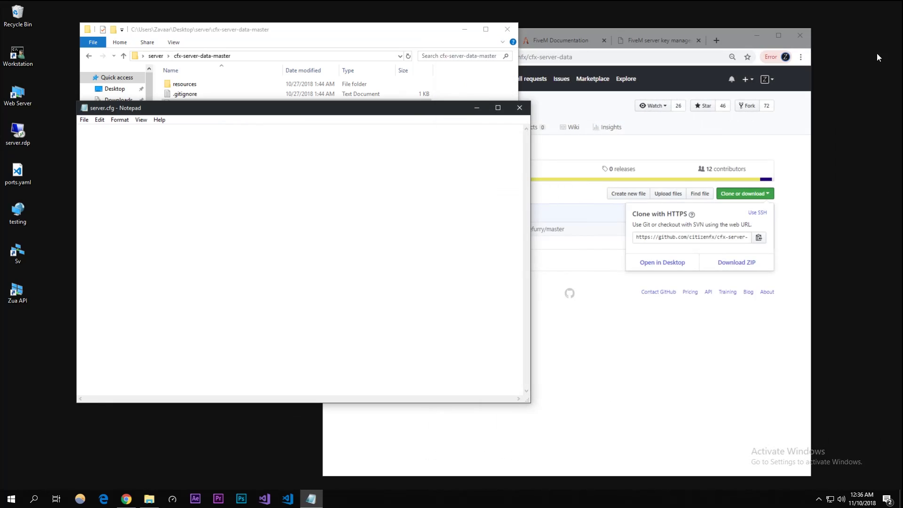
{"action": "left_click", "coordinate": [629, 388]}
{"action": "left_click", "coordinate": [547, 42]}
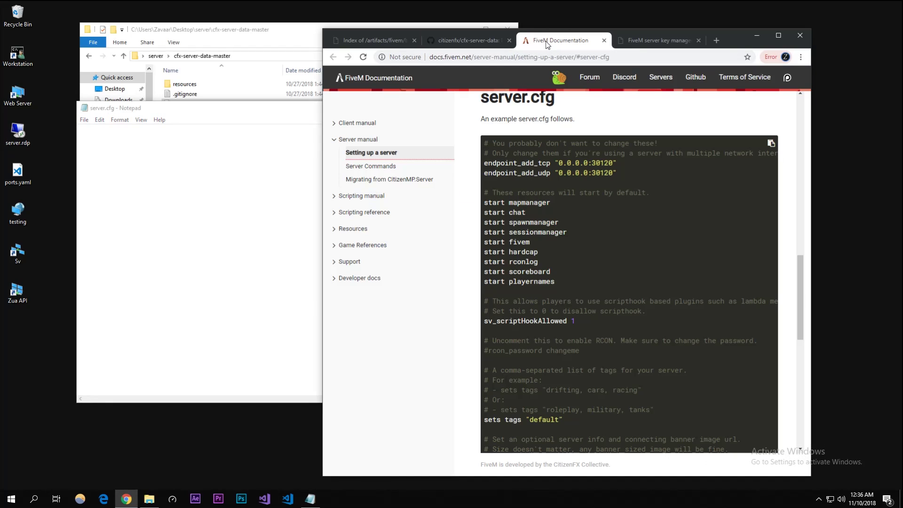
{"action": "scroll", "coordinate": [515, 153], "scroll_direction": "down", "scroll_amount": 1}
{"action": "scroll", "coordinate": [520, 167], "scroll_direction": "up", "scroll_amount": 2}
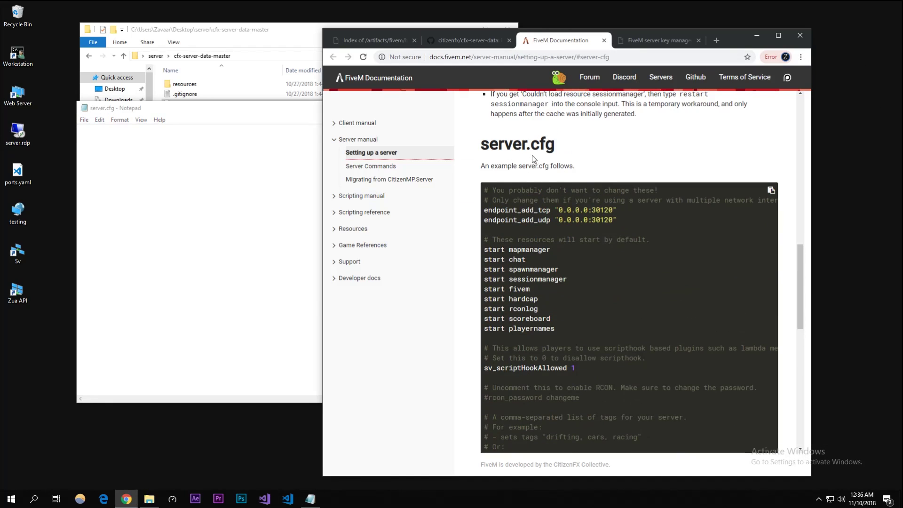
{"action": "scroll", "coordinate": [547, 163], "scroll_direction": "down", "scroll_amount": 1}
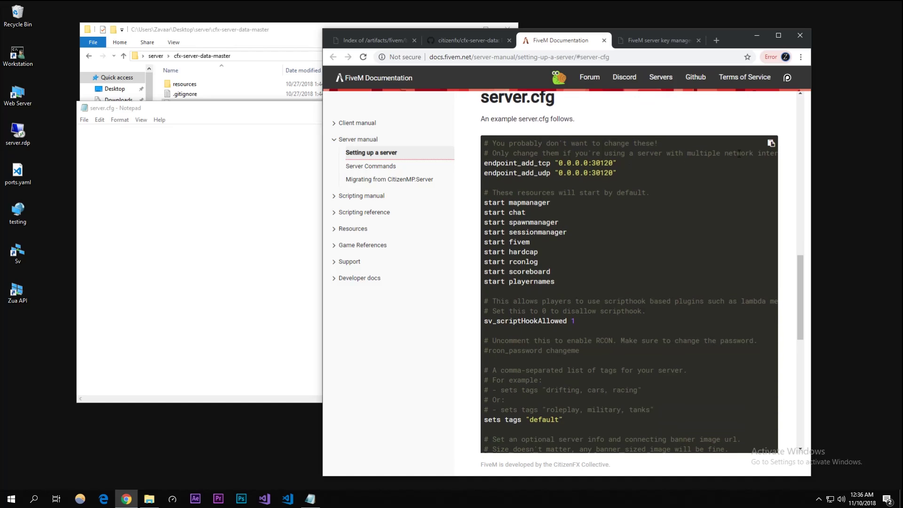
{"action": "scroll", "coordinate": [738, 155], "scroll_direction": "down", "scroll_amount": 6}
{"action": "scroll", "coordinate": [765, 253], "scroll_direction": "up", "scroll_amount": 8}
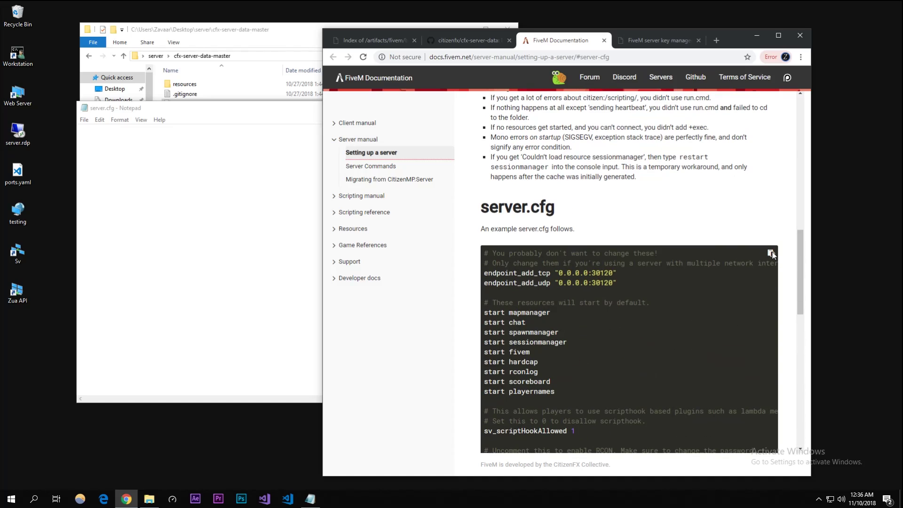
Copy the example configuration into server.cfg and save it.
{"action": "left_click", "coordinate": [763, 256]}
{"action": "left_click", "coordinate": [268, 191]}
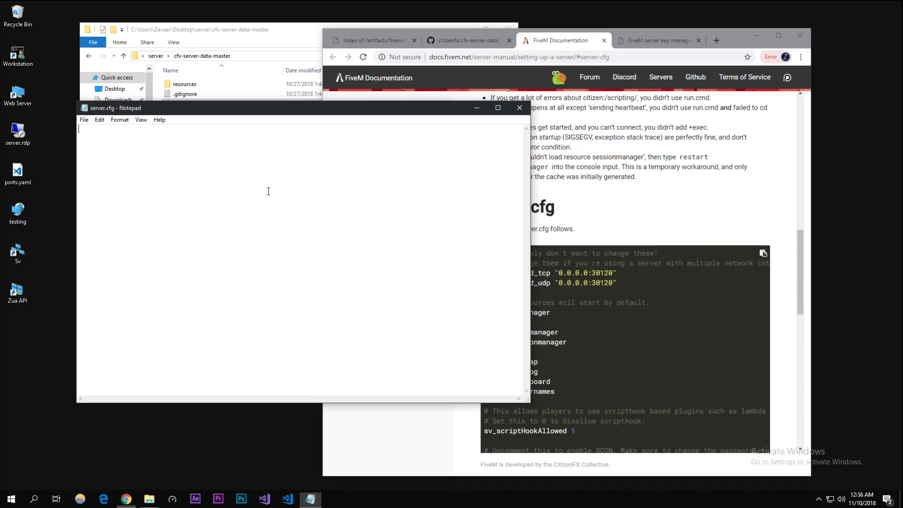
{"action": "key", "text": "ctrl+v"}
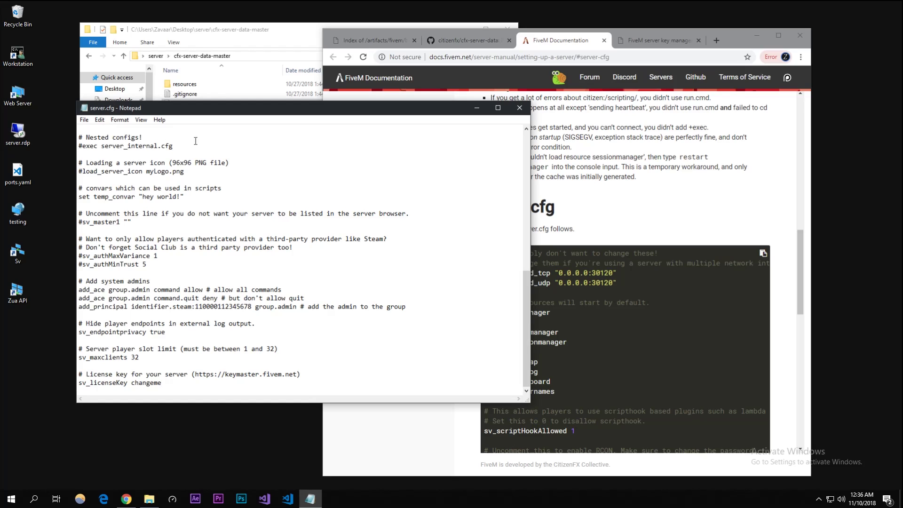
{"action": "scroll", "coordinate": [264, 184], "scroll_direction": "up", "scroll_amount": 5}
{"action": "scroll", "coordinate": [265, 183], "scroll_direction": "down", "scroll_amount": 5}
{"action": "scroll", "coordinate": [216, 350], "scroll_direction": "up", "scroll_amount": 11}
{"action": "scroll", "coordinate": [216, 350], "scroll_direction": "down", "scroll_amount": 7}
{"action": "left_click_drag", "start_coordinate": [250, 112], "coordinate": [244, 177]}
{"action": "left_click", "coordinate": [79, 184]}
{"action": "left_click", "coordinate": [86, 215]}
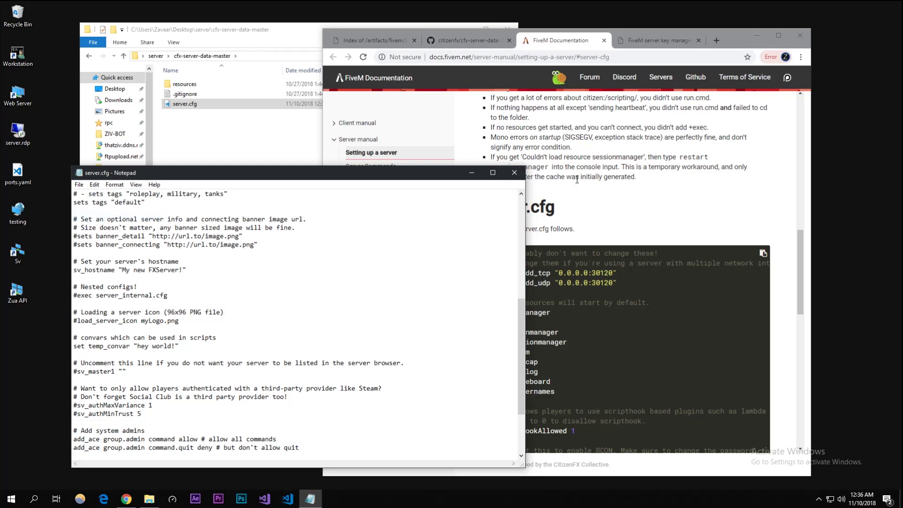
Switch between the documentation page and server.cfg, ending on the documentation.
{"action": "left_click", "coordinate": [590, 179]}
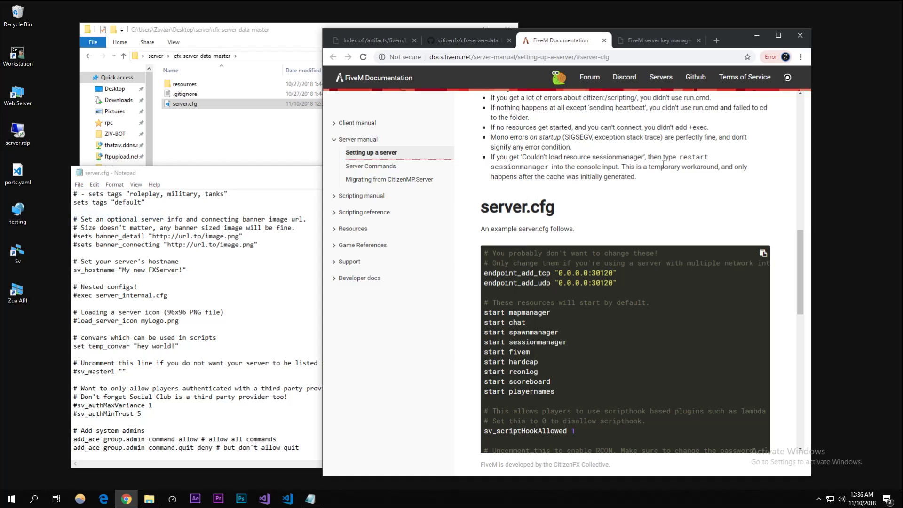
{"action": "scroll", "coordinate": [212, 305], "scroll_direction": "down", "scroll_amount": 4}
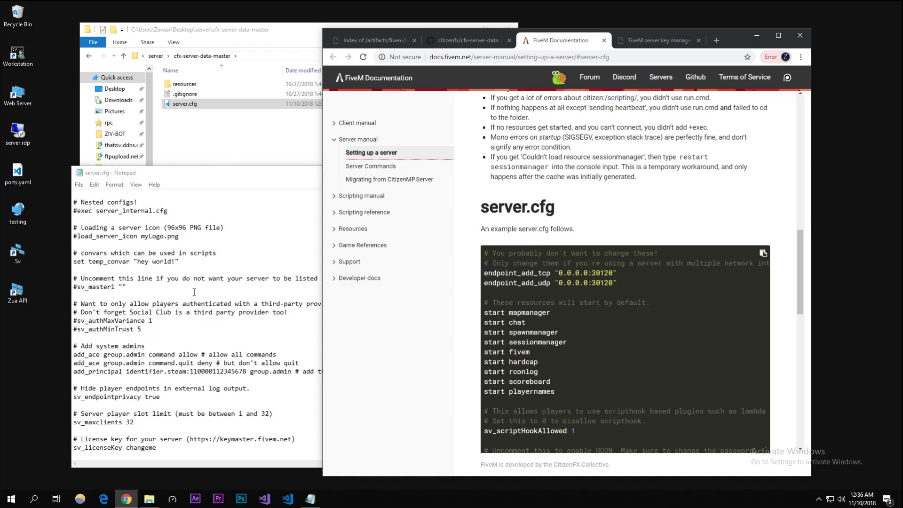
{"action": "left_click", "coordinate": [188, 294]}
{"action": "left_click", "coordinate": [550, 221]}
Sign in to Keymaster and start a new key labelled 'tutorial'.
{"action": "left_click", "coordinate": [661, 37]}
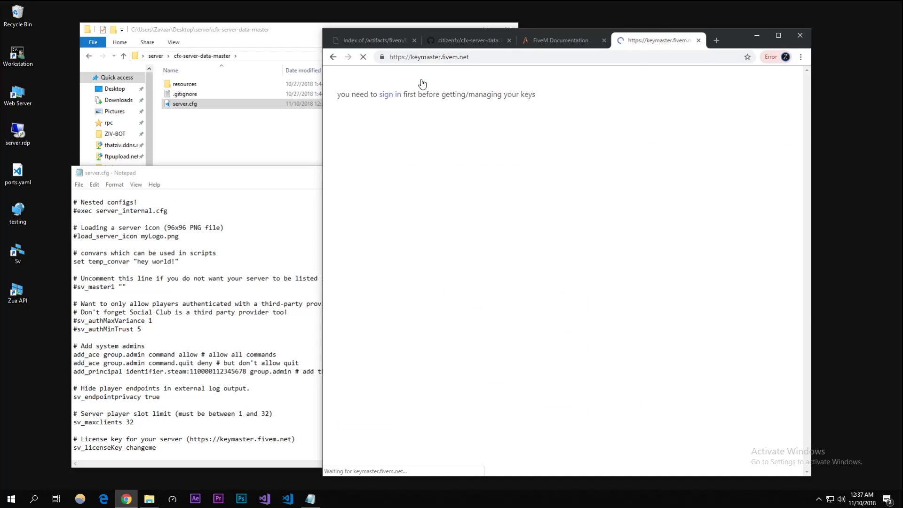
{"action": "left_click", "coordinate": [388, 97]}
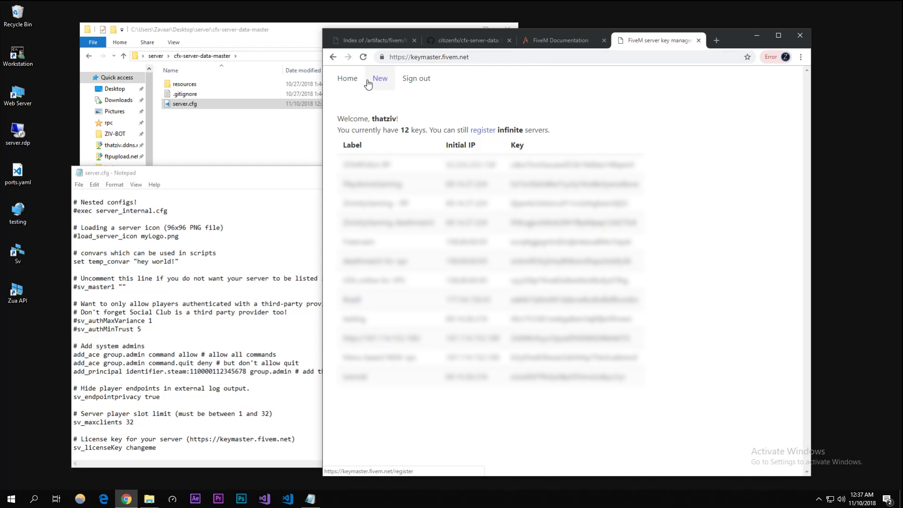
{"action": "left_click", "coordinate": [384, 83]}
{"action": "left_click", "coordinate": [387, 134]}
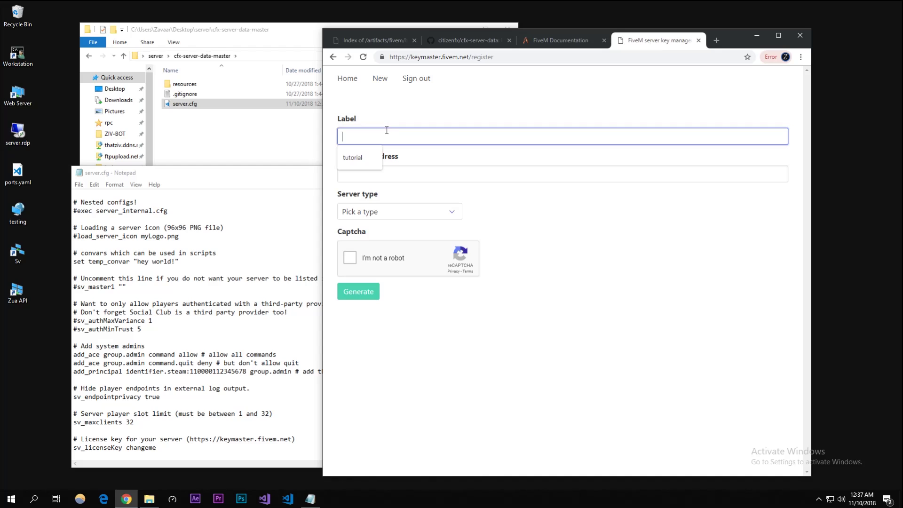
{"action": "left_click", "coordinate": [356, 161]}
{"action": "left_click", "coordinate": [422, 169]}
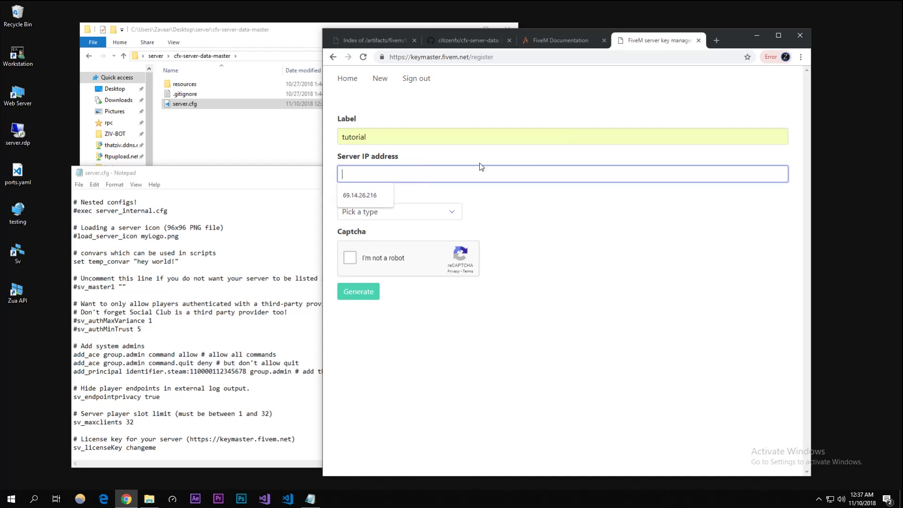
Look up this machine's public IP with 'whats my ip' and paste it into the IP field.
{"action": "key", "text": "ctrl+t"}
{"action": "type", "text": "what"}
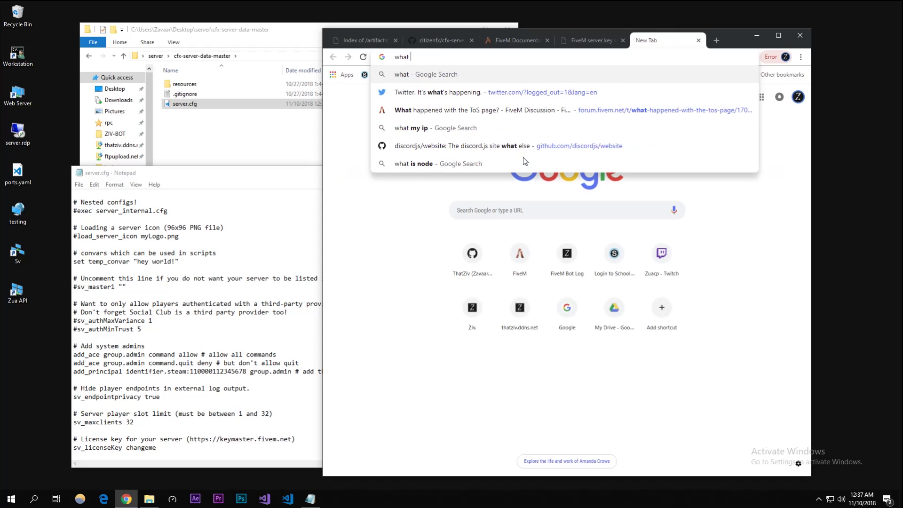
{"action": "key", "text": "BackSpace"}
{"action": "type", "text": "s my ip"}
{"action": "key", "text": "Return"}
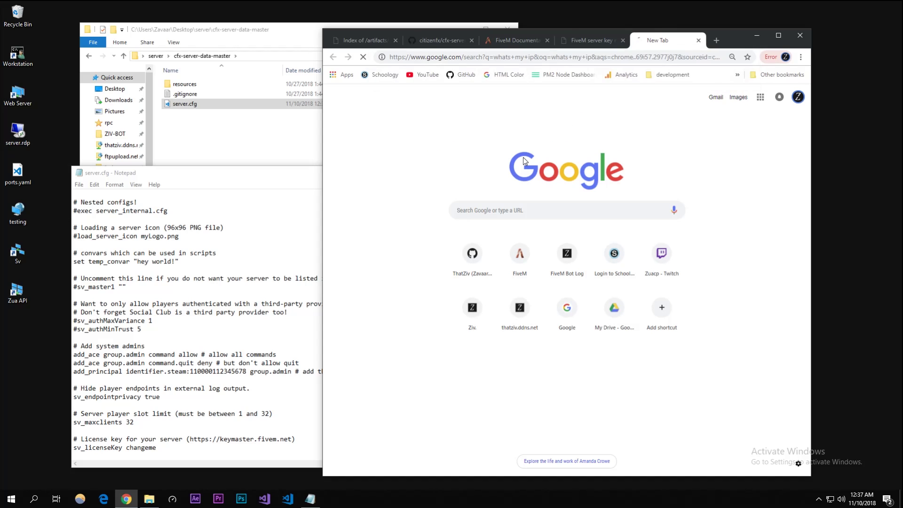
{"action": "left_click_drag", "start_coordinate": [495, 160], "coordinate": [393, 154]}
{"action": "left_click", "coordinate": [577, 42]}
{"action": "key", "text": "ctrl+v"}
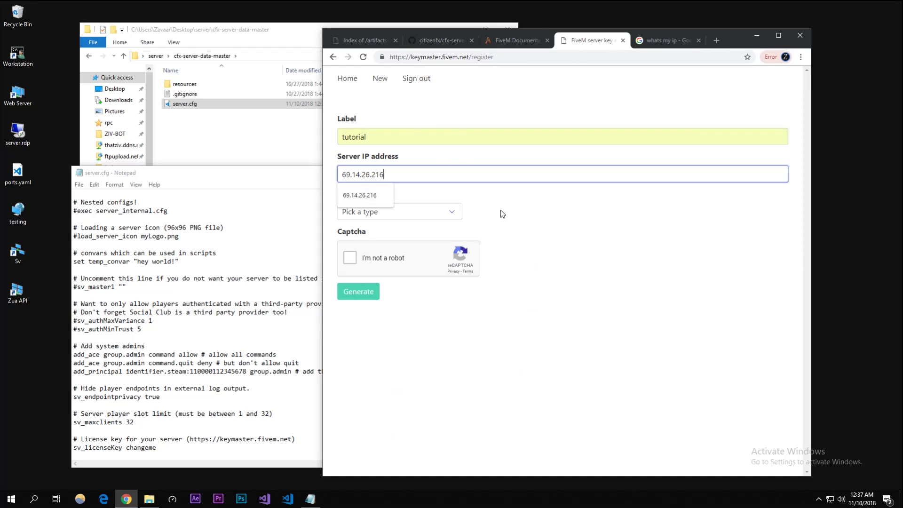
Choose Home hosted, complete the captcha and generate the key.
{"action": "left_click", "coordinate": [431, 212]}
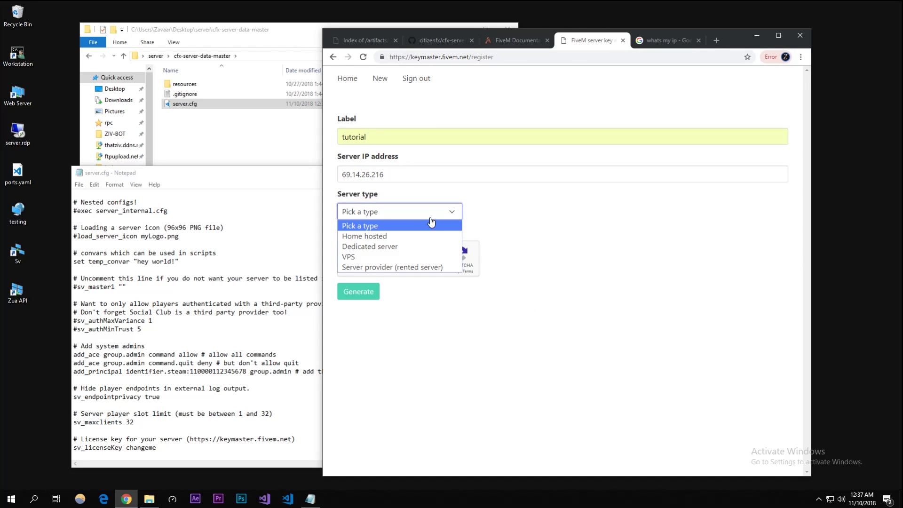
{"action": "left_click", "coordinate": [398, 239]}
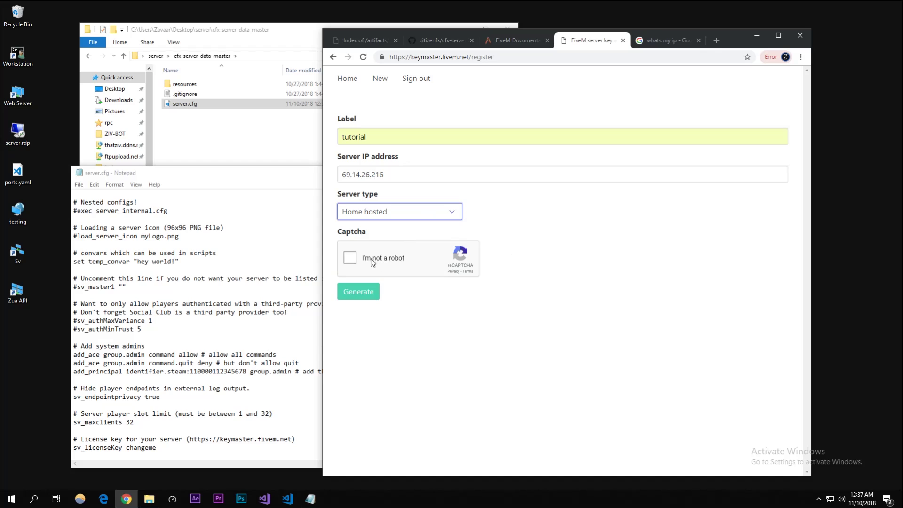
{"action": "left_click", "coordinate": [354, 261]}
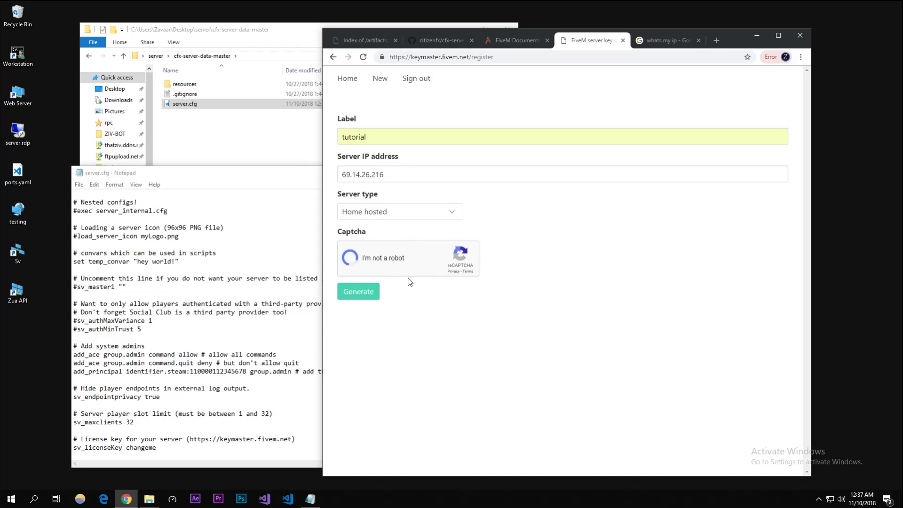
{"action": "left_click", "coordinate": [369, 292]}
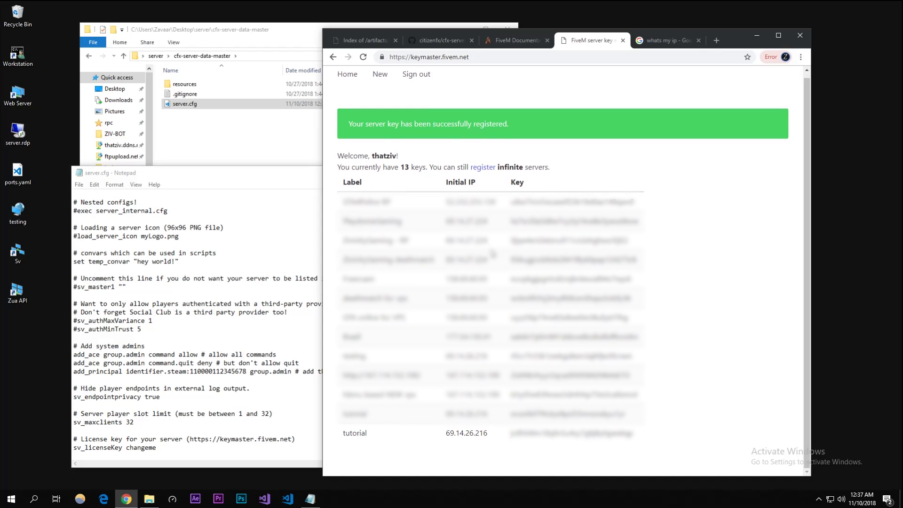
Copy the newly generated tutorial license key.
{"action": "left_click_drag", "start_coordinate": [633, 432], "coordinate": [512, 435]}
{"action": "left_click", "coordinate": [511, 438]}
{"action": "double_click", "coordinate": [566, 433]}
{"action": "left_click", "coordinate": [649, 437]}
{"action": "double_click", "coordinate": [605, 433]}
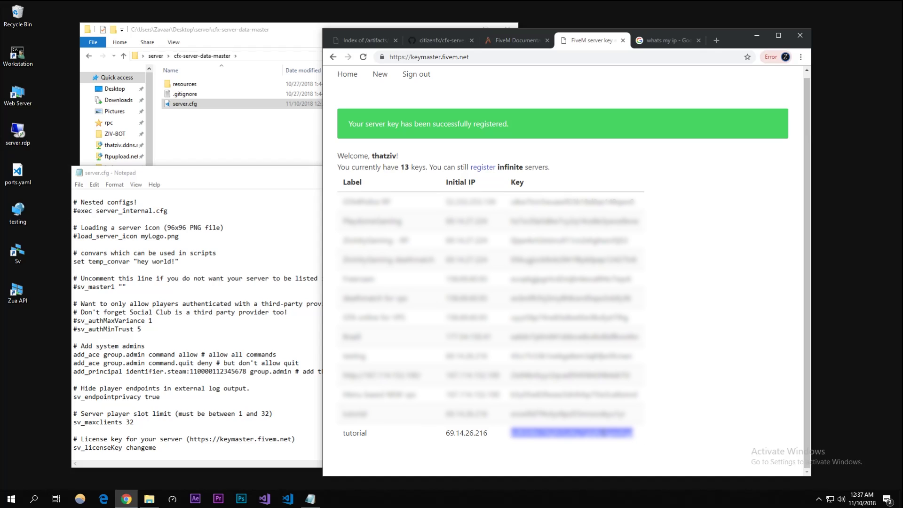
{"action": "left_click", "coordinate": [670, 427]}
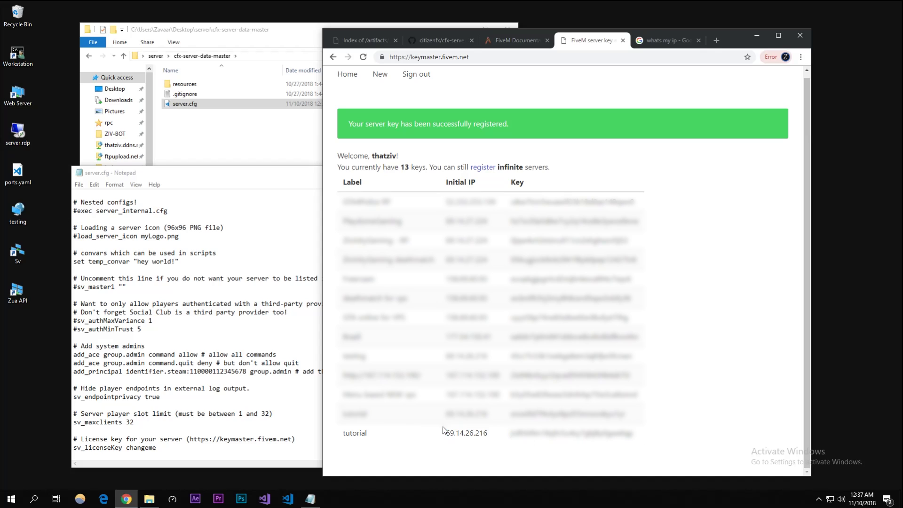
Close the old server.cfg window and reopen server.cfg in Notepad.
{"action": "left_click", "coordinate": [223, 382]}
{"action": "left_click", "coordinate": [514, 173]}
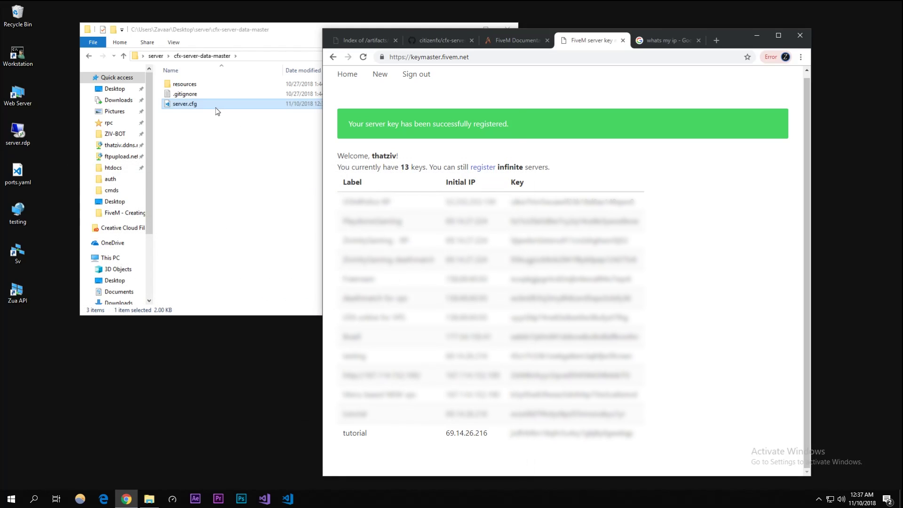
{"action": "right_click", "coordinate": [216, 104]}
{"action": "mouse_move", "coordinate": [257, 146]}
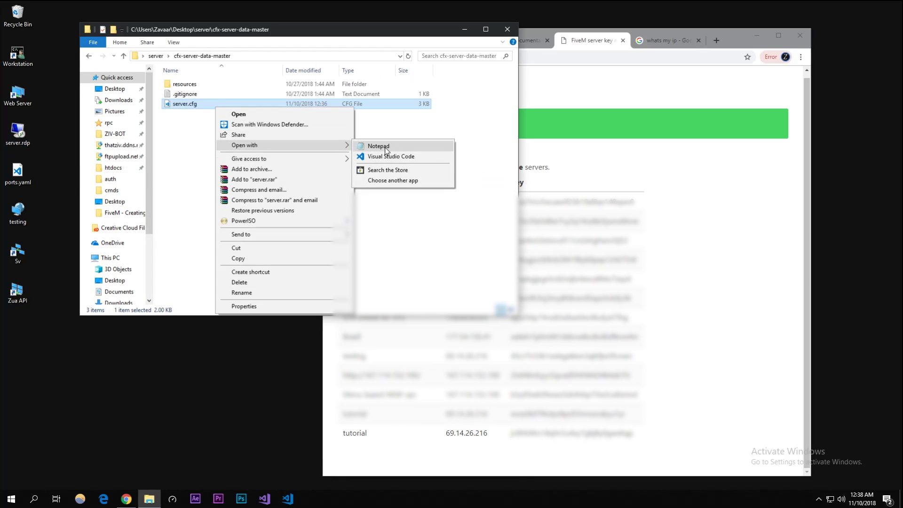
{"action": "left_click", "coordinate": [385, 148]}
{"action": "scroll", "coordinate": [170, 313], "scroll_direction": "down", "scroll_amount": 15}
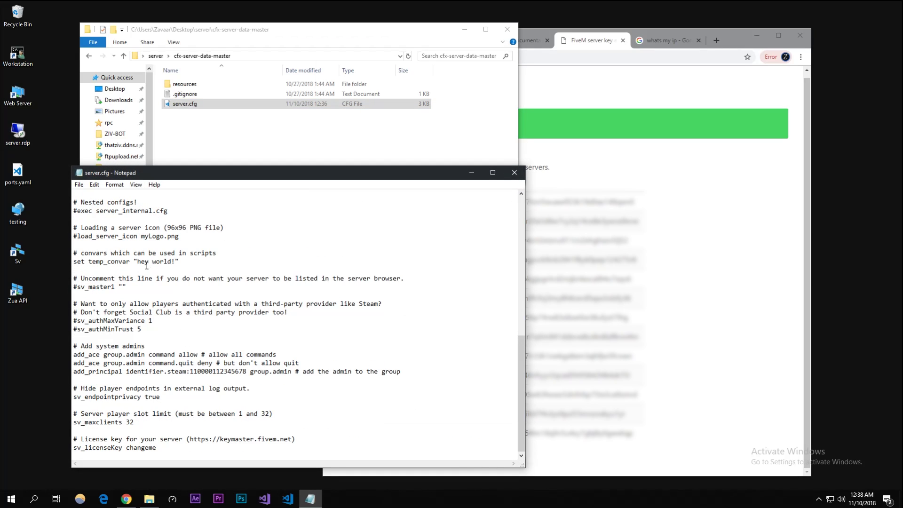
Replace changeme after sv_licenseKey with the pasted key, save with Ctrl+S and close Notepad.
{"action": "double_click", "coordinate": [88, 447]}
{"action": "left_click", "coordinate": [115, 447]}
{"action": "left_click", "coordinate": [155, 454]}
{"action": "double_click", "coordinate": [139, 447]}
{"action": "key", "text": "BackSpace"}
{"action": "right_click", "coordinate": [138, 448]}
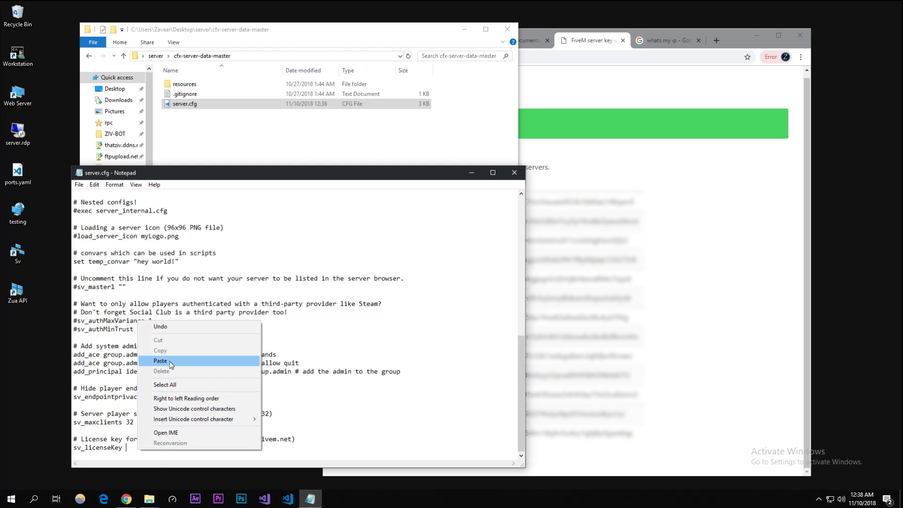
{"action": "left_click", "coordinate": [160, 361]}
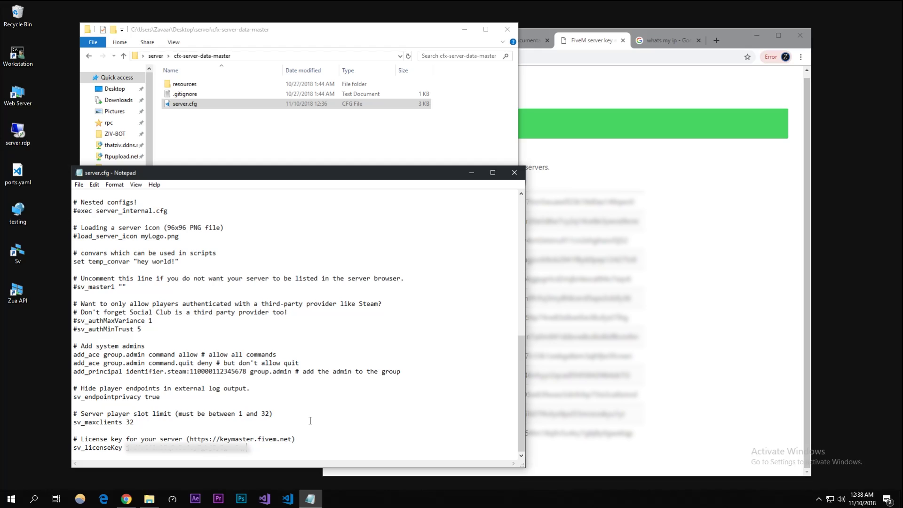
{"action": "key", "text": "ctrl+s"}
{"action": "left_click", "coordinate": [514, 172]}
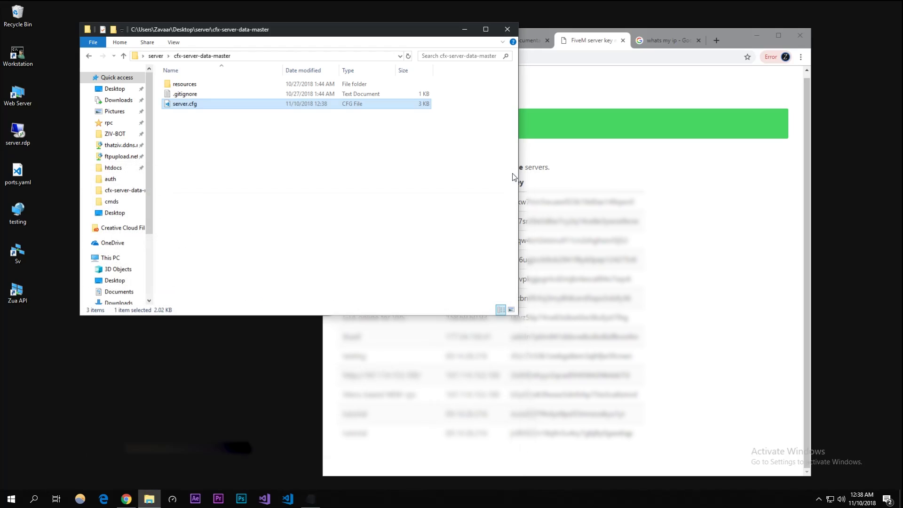
Create a new text document in the server folder.
{"action": "left_click", "coordinate": [89, 55]}
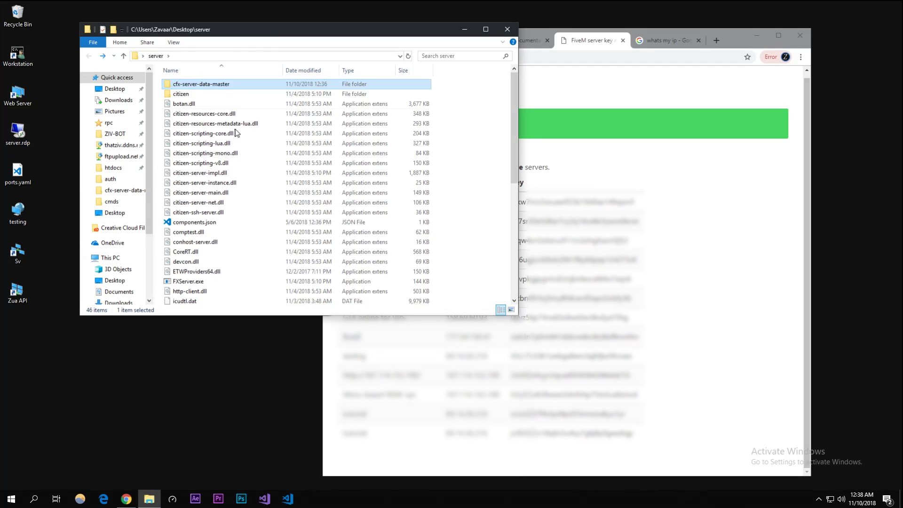
{"action": "left_click", "coordinate": [491, 195]}
{"action": "scroll", "coordinate": [425, 156], "scroll_direction": "down", "scroll_amount": 5}
{"action": "scroll", "coordinate": [426, 156], "scroll_direction": "up", "scroll_amount": 5}
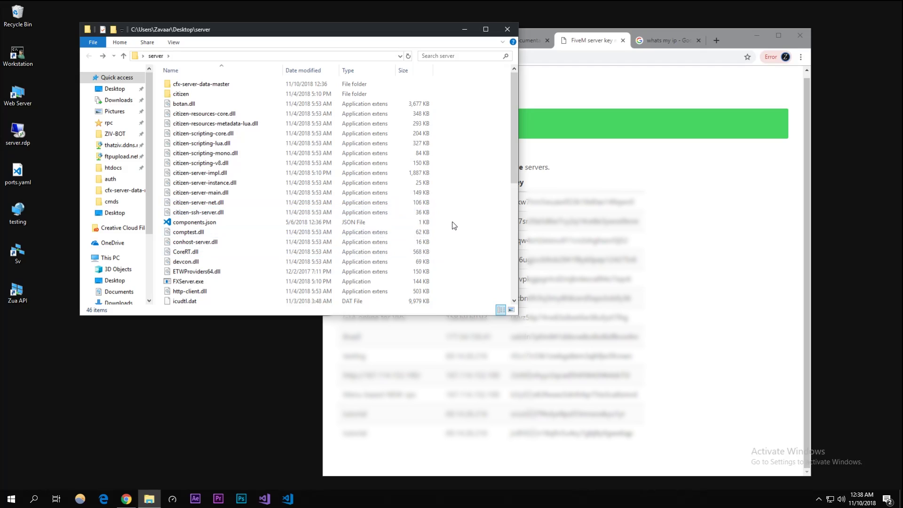
{"action": "right_click", "coordinate": [453, 203]}
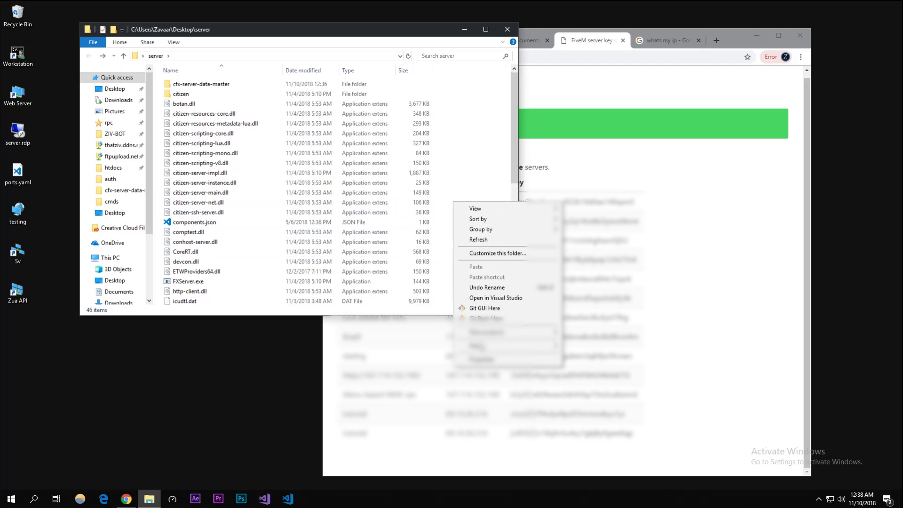
{"action": "mouse_move", "coordinate": [489, 348]}
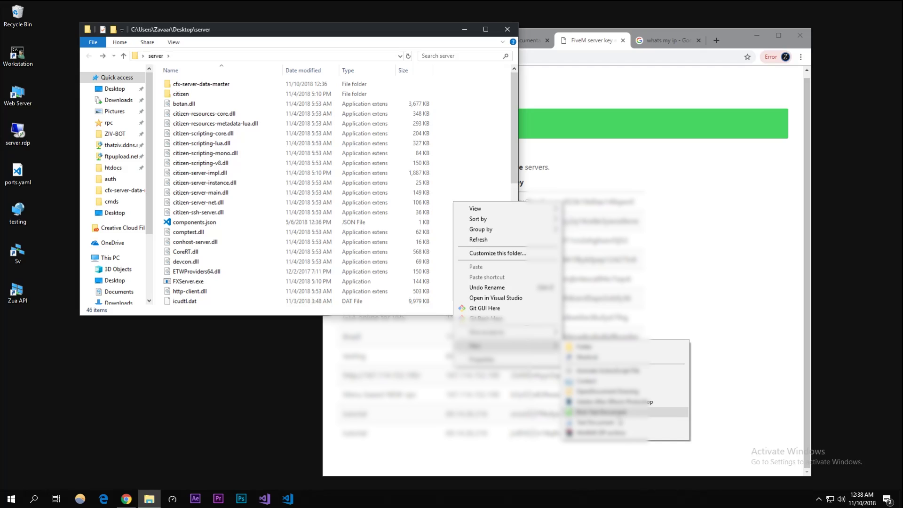
{"action": "left_click", "coordinate": [611, 423]}
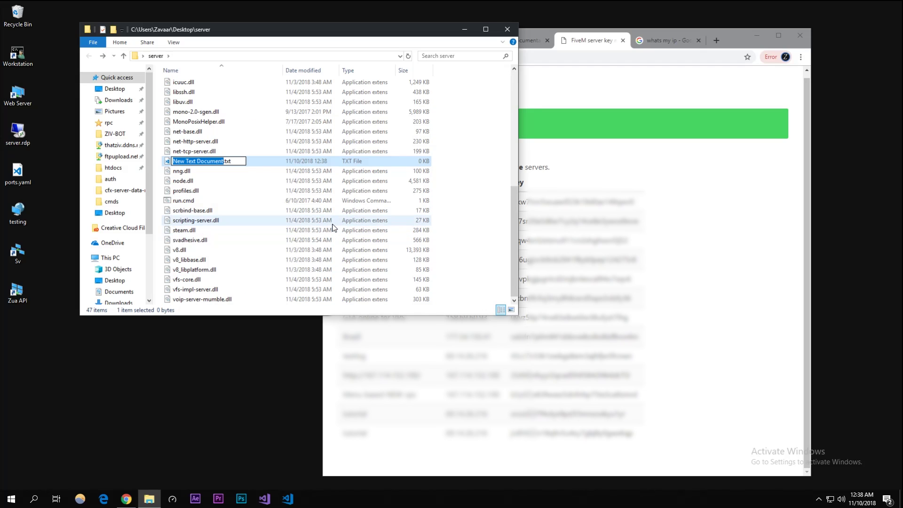
Rename the new document to starter.bat and accept the file-extension change.
{"action": "type", "text": "start"}
{"action": "key", "text": "BackSpace"}
{"action": "key", "text": "BackSpace"}
{"action": "key", "text": "BackSpace"}
{"action": "type", "text": "er."}
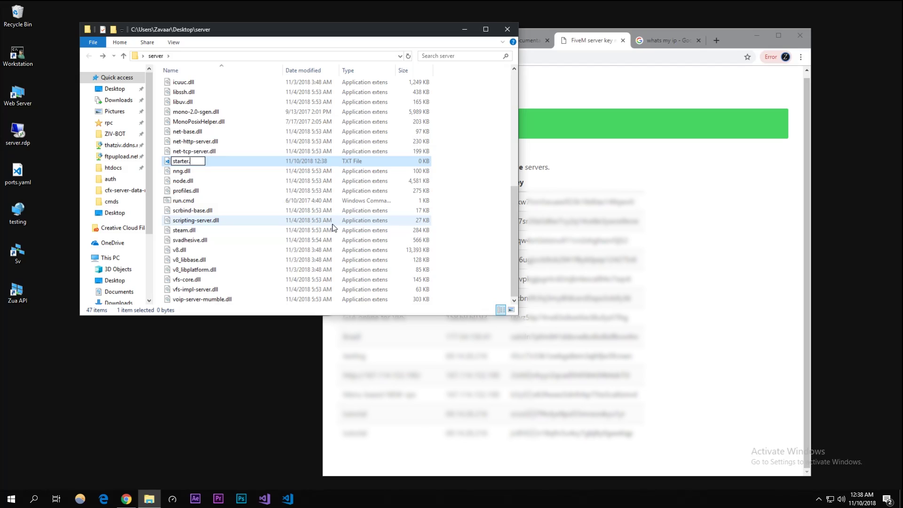
{"action": "type", "text": "sbnat"}
{"action": "key", "text": "BackSpace"}
{"action": "key", "text": "BackSpace"}
{"action": "key", "text": "BackSpace"}
{"action": "type", "text": "at"}
{"action": "key", "text": "Return"}
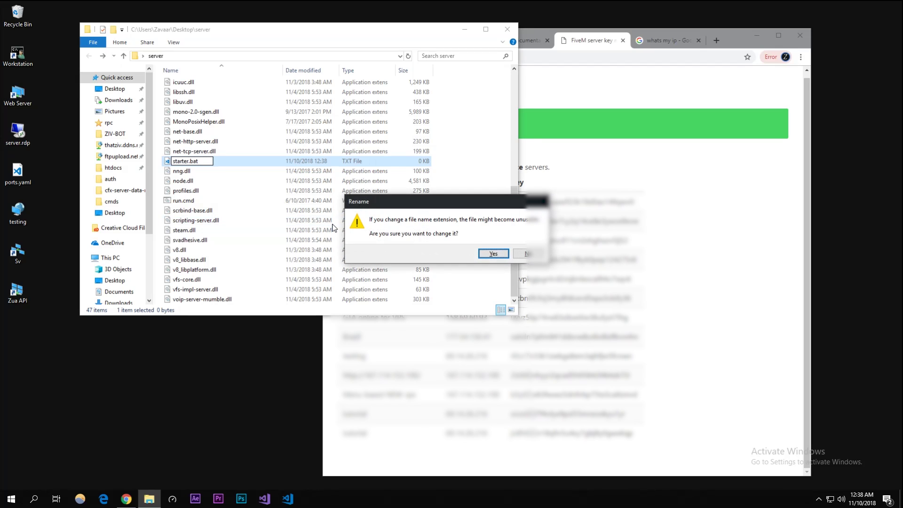
{"action": "key", "text": "Return"}
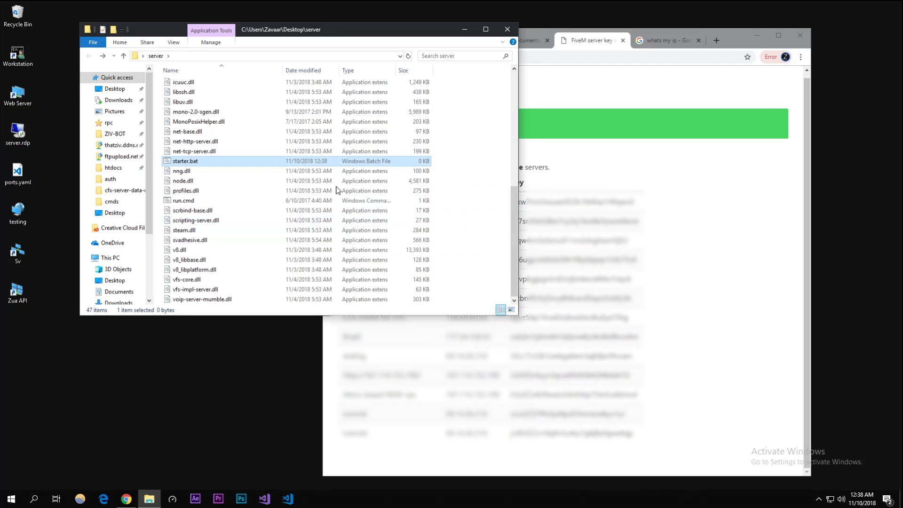
Open starter.bat in Notepad, move it aside, and type cd /d on line one.
{"action": "right_click", "coordinate": [343, 164]}
{"action": "left_click", "coordinate": [363, 183]}
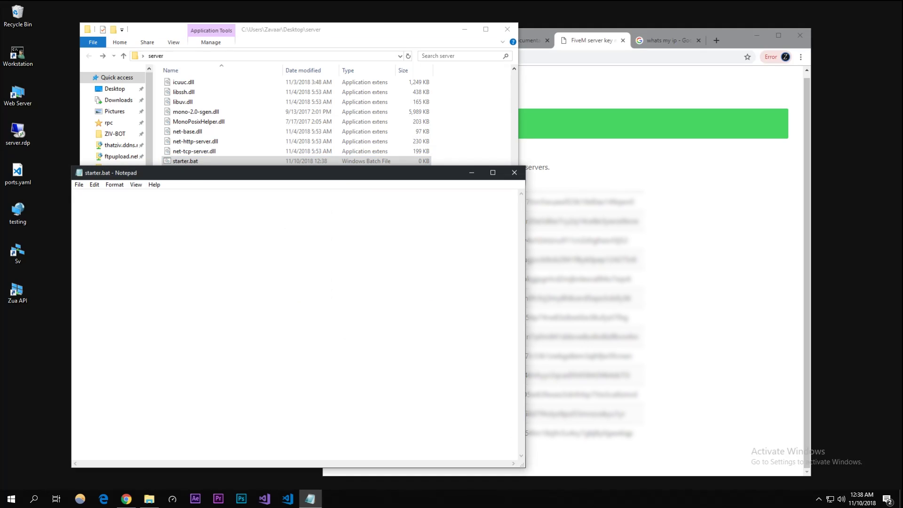
{"action": "left_click_drag", "start_coordinate": [209, 174], "coordinate": [345, 163]}
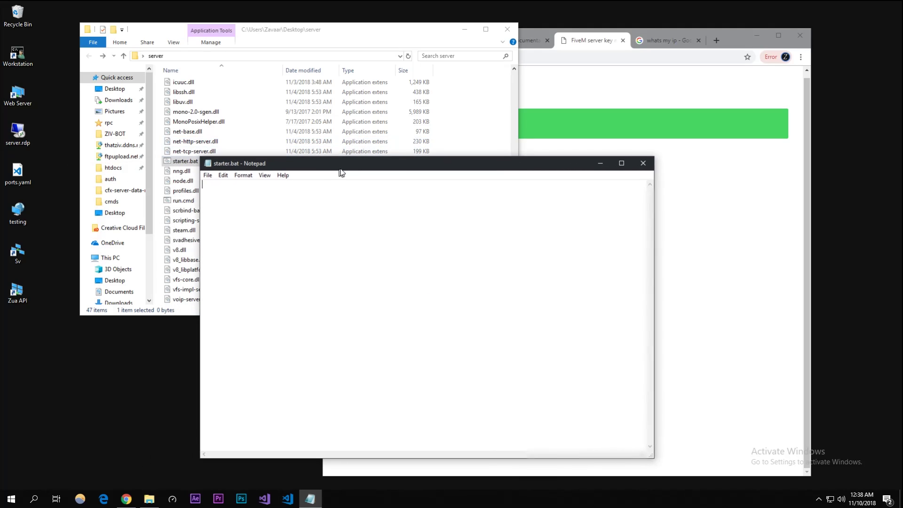
{"action": "type", "text": "c d"}
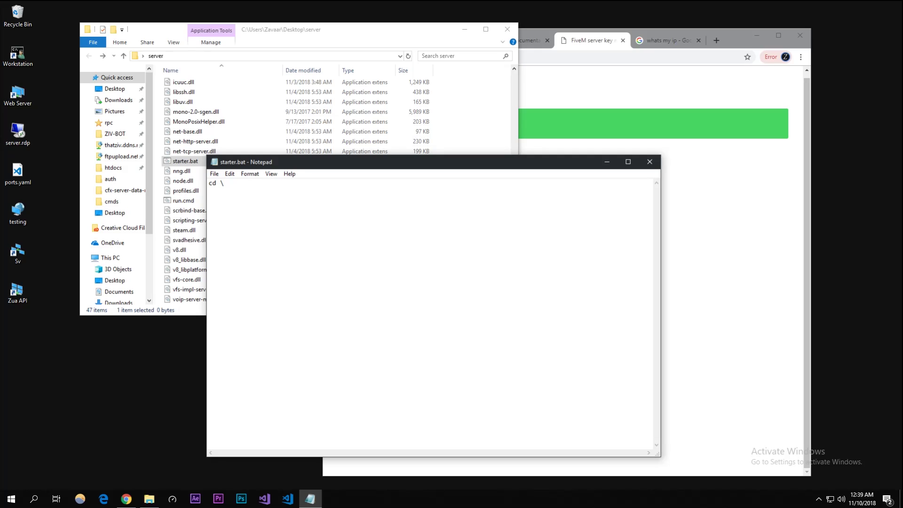
{"action": "type", "text": "."}
{"action": "key", "text": "BackSpace"}
{"action": "type", "text": "/d"}
Back in Explorer, open the cfx-server-data-master folder in the server folder.
{"action": "left_click", "coordinate": [197, 57]}
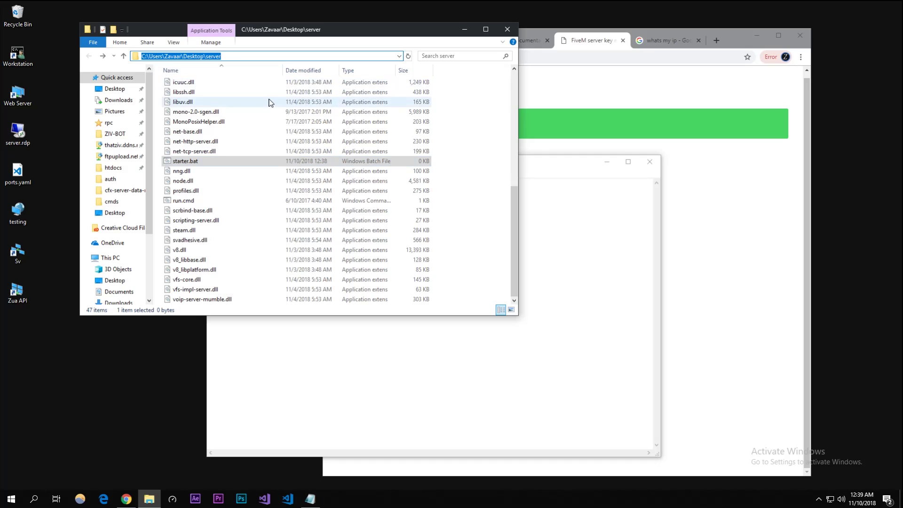
{"action": "scroll", "coordinate": [282, 117], "scroll_direction": "up", "scroll_amount": 8}
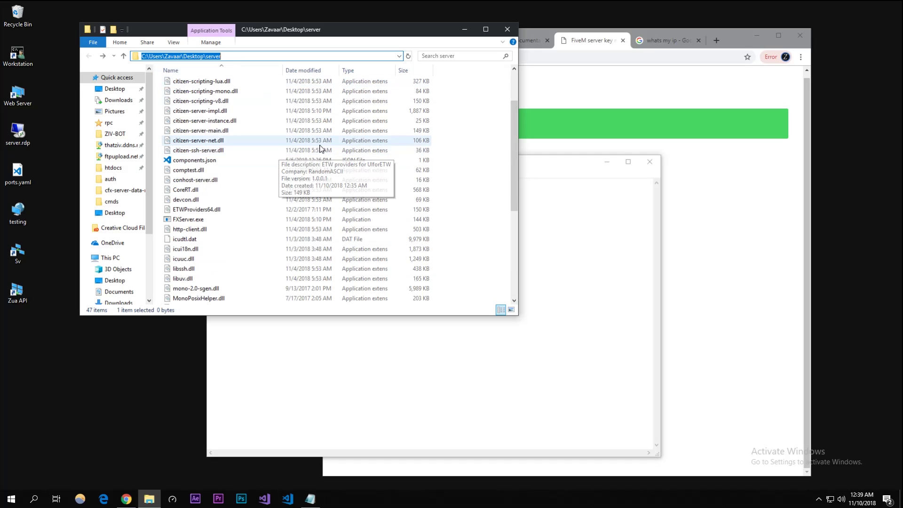
{"action": "double_click", "coordinate": [240, 86]}
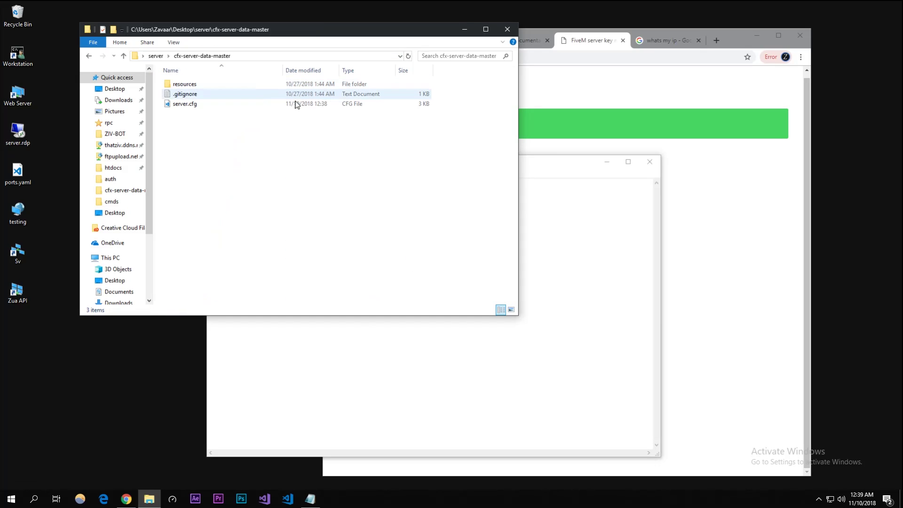
Paste the cfx-server-data-master folder path after cd /d on line one.
{"action": "left_click", "coordinate": [281, 56]}
{"action": "key", "text": "ctrl+c"}
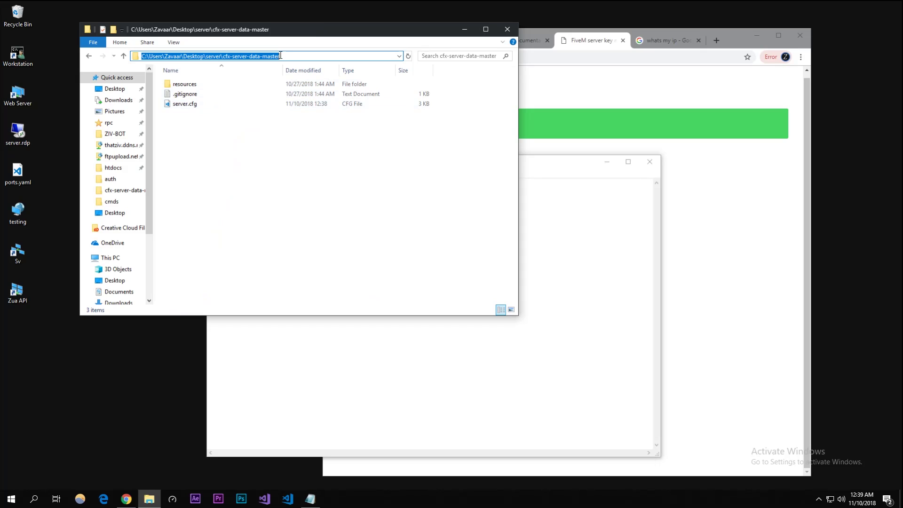
{"action": "left_click", "coordinate": [538, 269]}
{"action": "key", "text": "ctrl+v"}
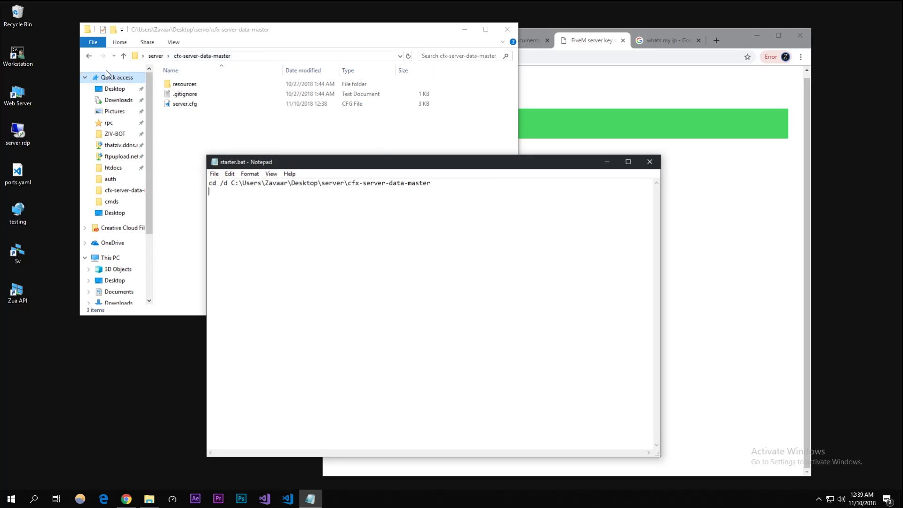
Add line two: the server folder path followed by \run.cmd +exec server.cfg.
{"action": "left_click", "coordinate": [88, 56]}
{"action": "left_click", "coordinate": [440, 95]}
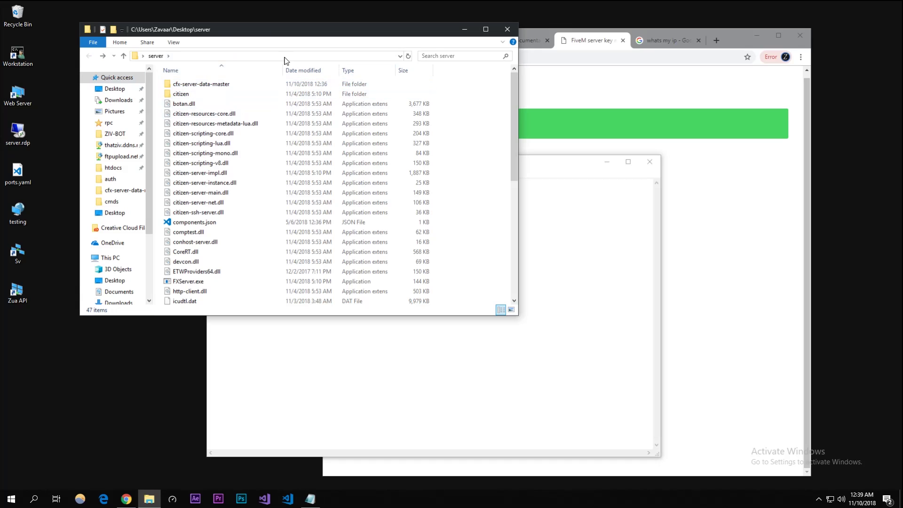
{"action": "left_click", "coordinate": [284, 56]}
{"action": "key", "text": "ctrl+c"}
{"action": "left_click", "coordinate": [296, 261]}
{"action": "key", "text": "ctrl+v"}
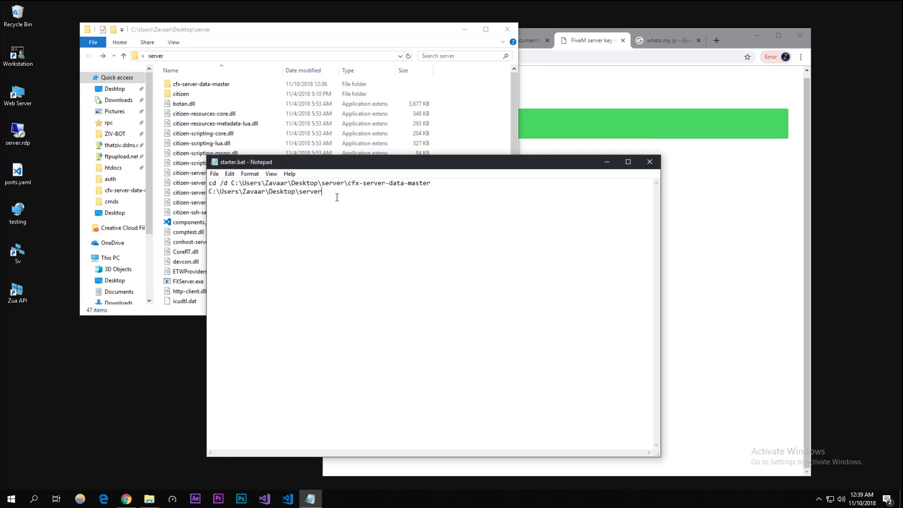
{"action": "type", "text": "\\run/c"}
{"action": "key", "text": "BackSpace"}
{"action": "key", "text": "BackSpace"}
{"action": "type", "text": ".cmd +exec server.cfg"}
Verify the run.cmd file name and check the folder names in both script lines.
{"action": "left_click", "coordinate": [472, 121]}
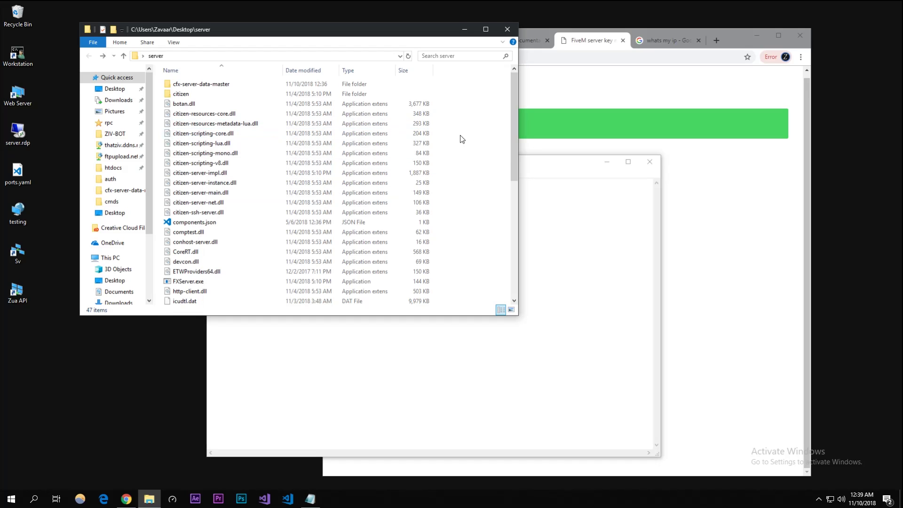
{"action": "scroll", "coordinate": [459, 136], "scroll_direction": "down", "scroll_amount": 5}
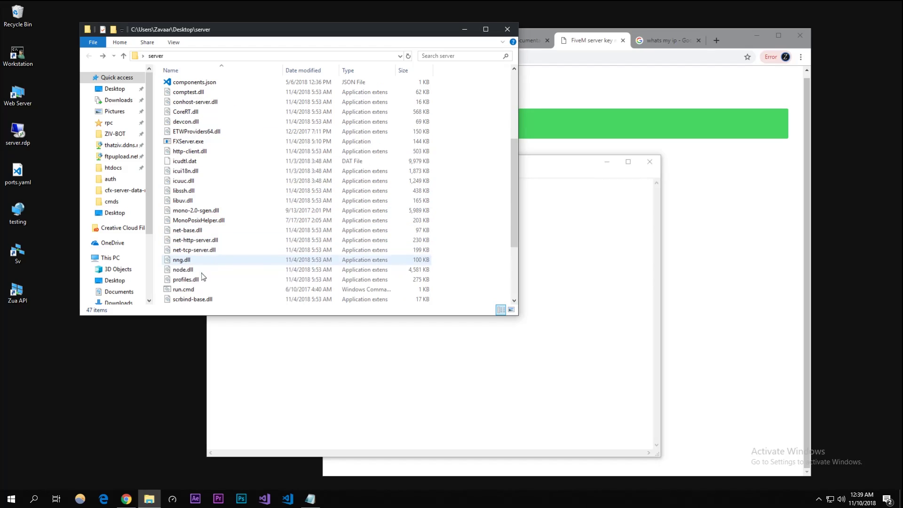
{"action": "left_click", "coordinate": [195, 292]}
{"action": "left_click", "coordinate": [295, 362]}
{"action": "left_click", "coordinate": [429, 189]}
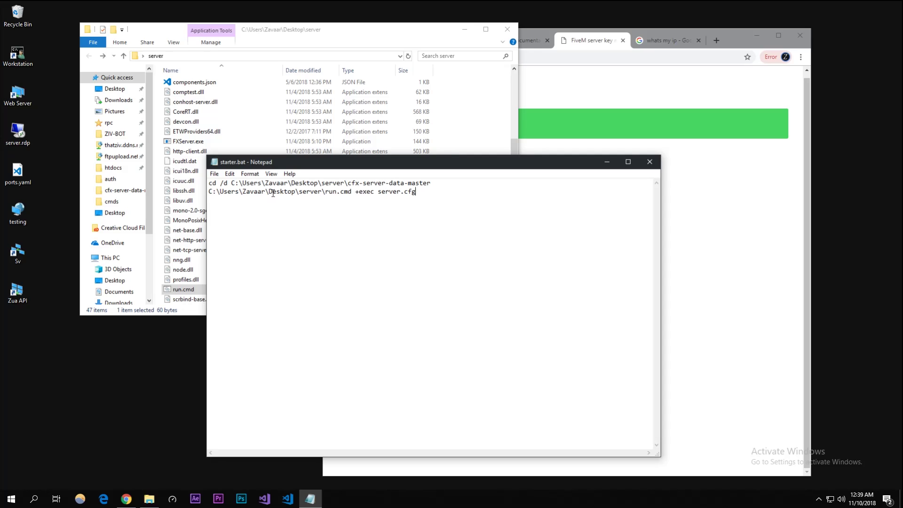
{"action": "double_click", "coordinate": [248, 191]}
{"action": "double_click", "coordinate": [282, 182]}
Close and save the script, then run starter.bat from the server folder.
{"action": "left_click", "coordinate": [650, 163]}
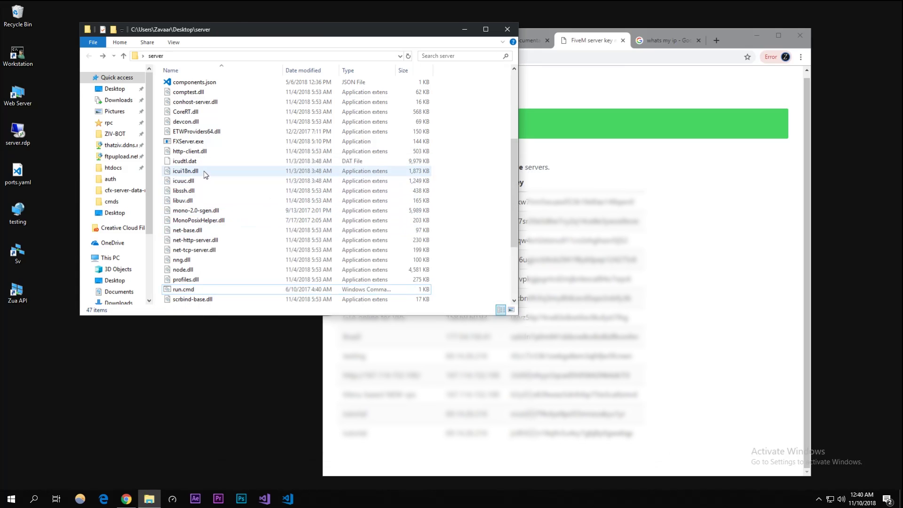
{"action": "scroll", "coordinate": [204, 170], "scroll_direction": "down", "scroll_amount": 3}
{"action": "left_click", "coordinate": [191, 231]}
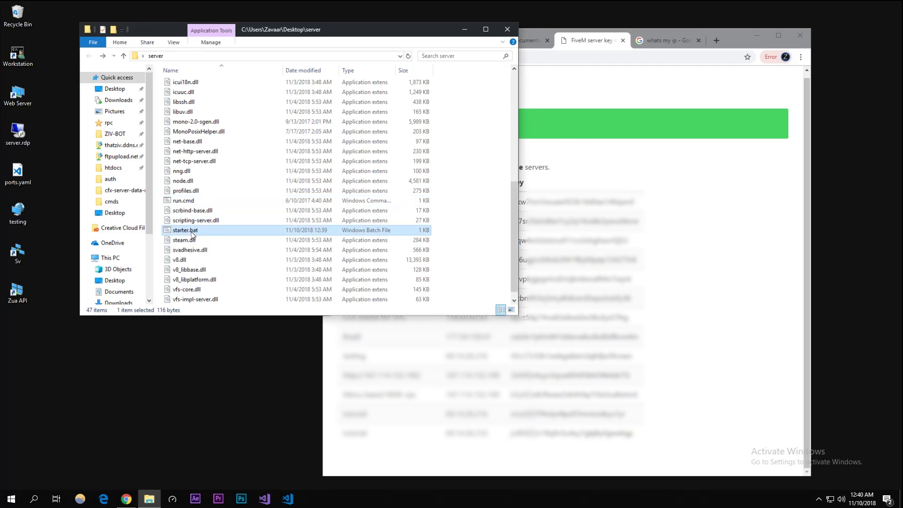
{"action": "double_click", "coordinate": [191, 231]}
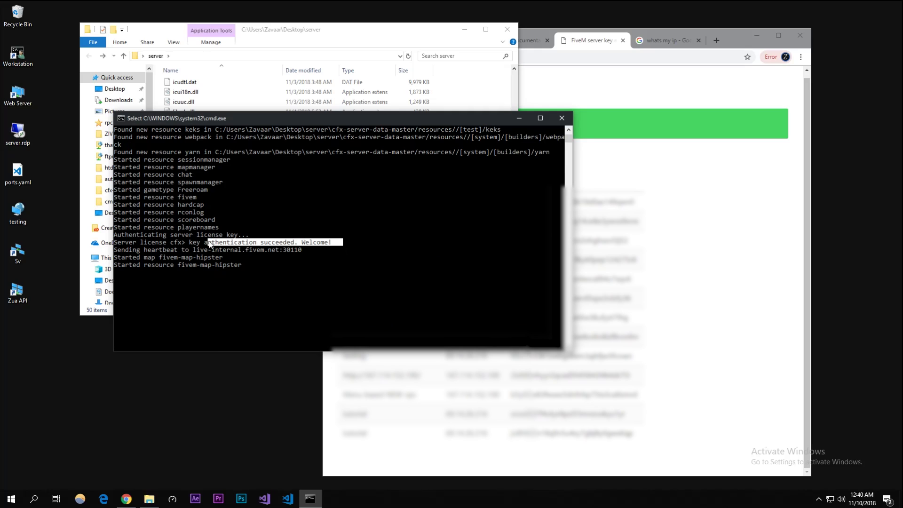
Check the server console log for the license key authentication success message.
{"action": "left_click_drag", "start_coordinate": [198, 244], "coordinate": [141, 238]}
{"action": "left_click", "coordinate": [360, 273]}
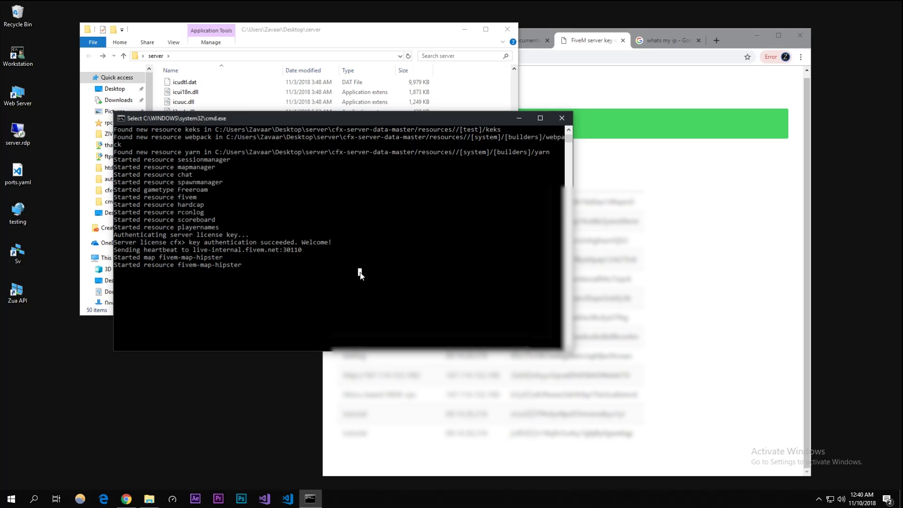
{"action": "scroll", "coordinate": [219, 213], "scroll_direction": "up", "scroll_amount": 8}
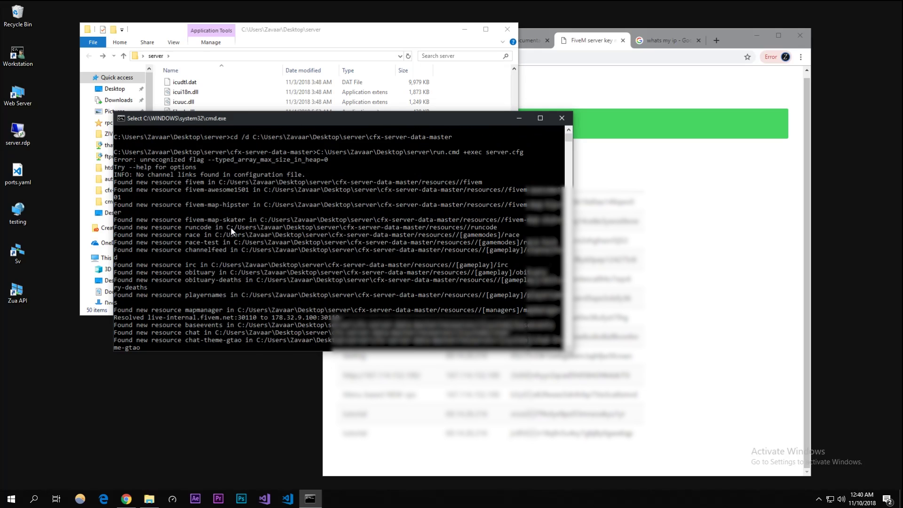
{"action": "scroll", "coordinate": [232, 231], "scroll_direction": "down", "scroll_amount": 5}
{"action": "scroll", "coordinate": [231, 230], "scroll_direction": "down", "scroll_amount": 1}
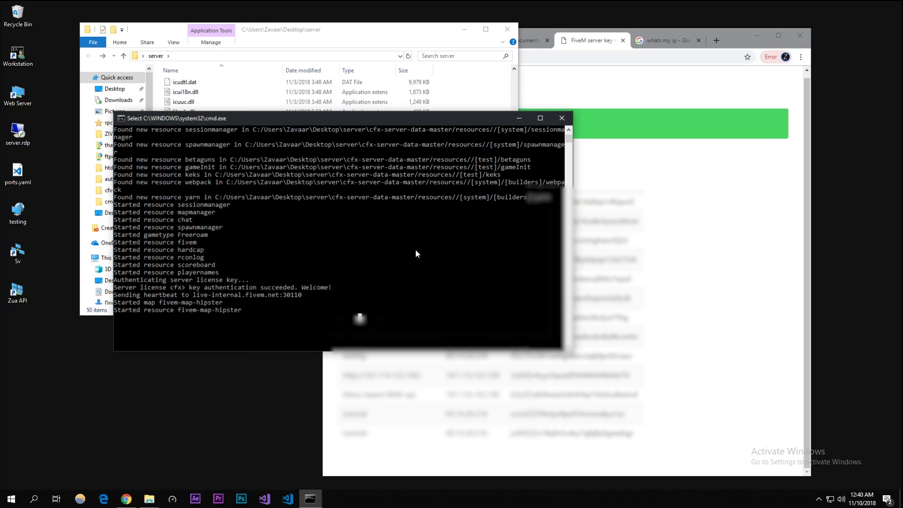
{"action": "scroll", "coordinate": [416, 254], "scroll_direction": "up", "scroll_amount": 8}
{"action": "scroll", "coordinate": [409, 231], "scroll_direction": "up", "scroll_amount": 5}
{"action": "scroll", "coordinate": [411, 235], "scroll_direction": "down", "scroll_amount": 15}
{"action": "scroll", "coordinate": [414, 234], "scroll_direction": "up", "scroll_amount": 2}
{"action": "scroll", "coordinate": [415, 233], "scroll_direction": "up", "scroll_amount": 1}
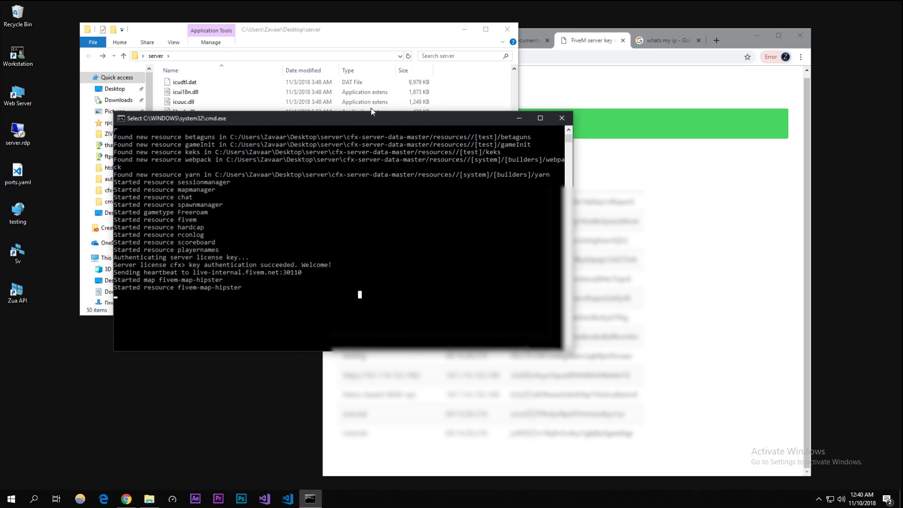
{"action": "left_click_drag", "start_coordinate": [315, 117], "coordinate": [541, 81]}
{"action": "scroll", "coordinate": [430, 192], "scroll_direction": "down", "scroll_amount": 1}
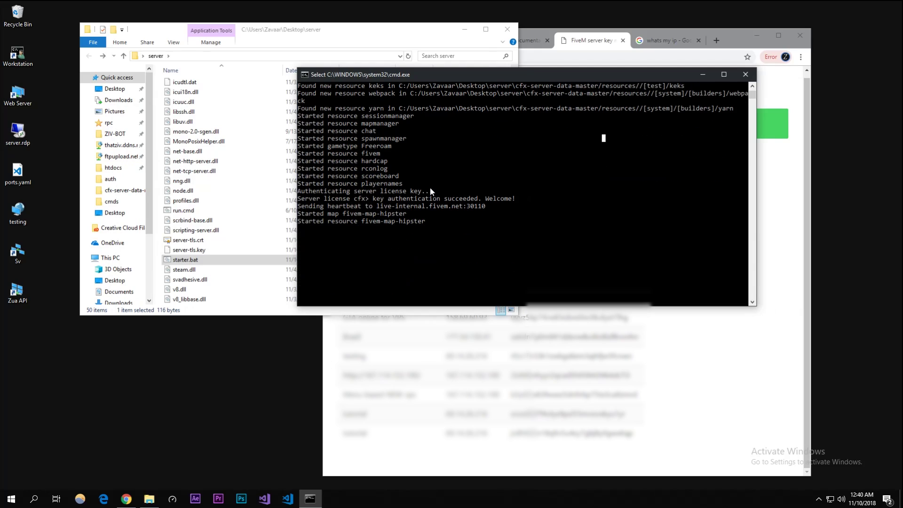
Create a shortcut to starter.bat and move it onto the desktop.
{"action": "left_click", "coordinate": [159, 359]}
{"action": "left_click", "coordinate": [162, 282]}
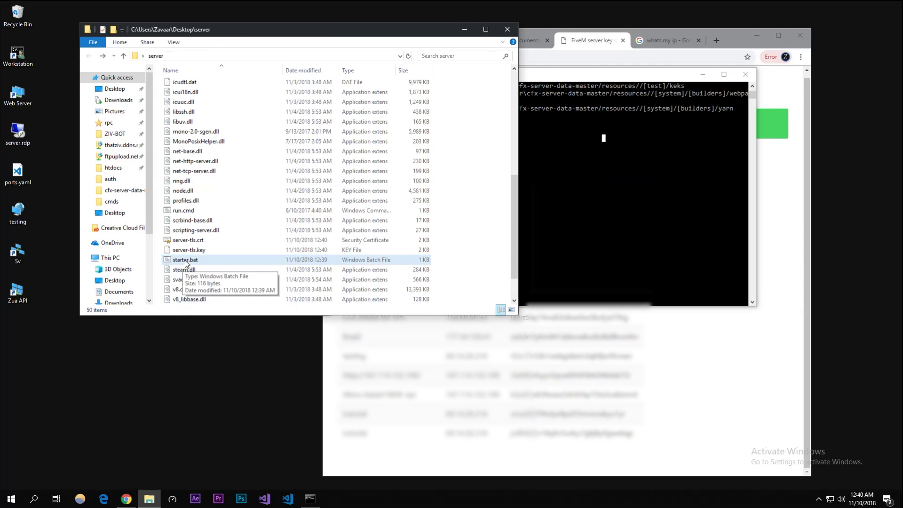
{"action": "right_click", "coordinate": [186, 261]}
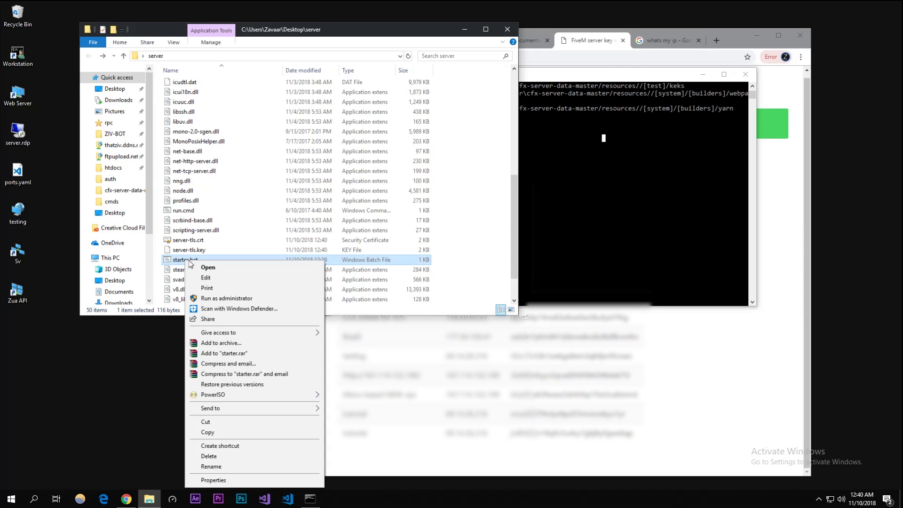
{"action": "left_click", "coordinate": [236, 446]}
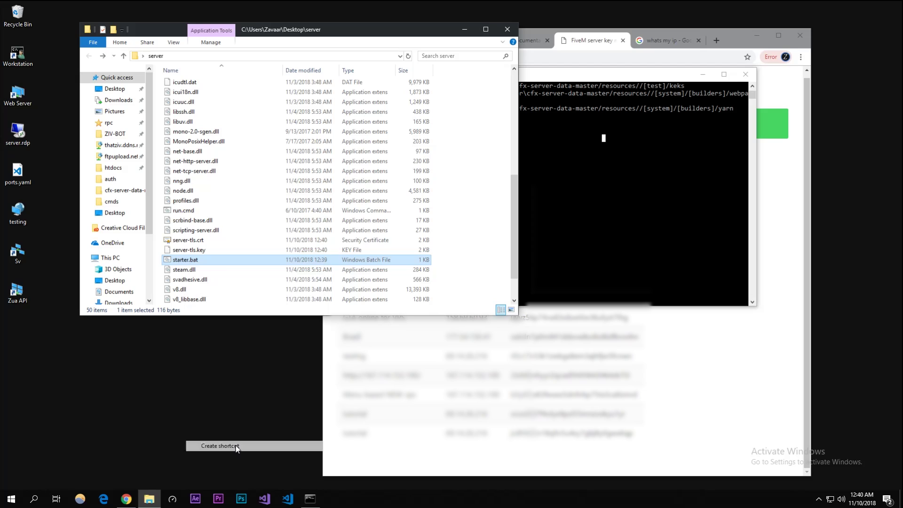
{"action": "left_click_drag", "start_coordinate": [197, 269], "coordinate": [167, 360]}
Rename the desktop shortcut to startServer.
{"action": "right_click", "coordinate": [171, 379]}
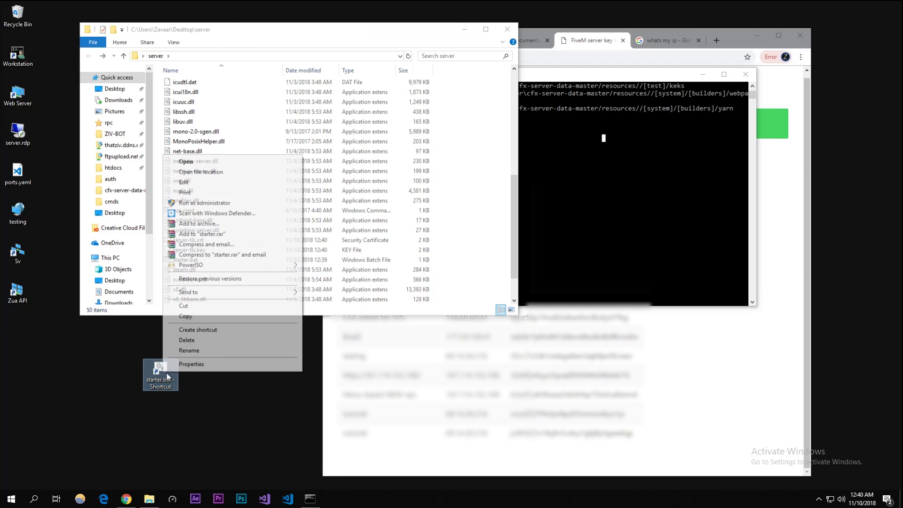
{"action": "left_click", "coordinate": [221, 364]}
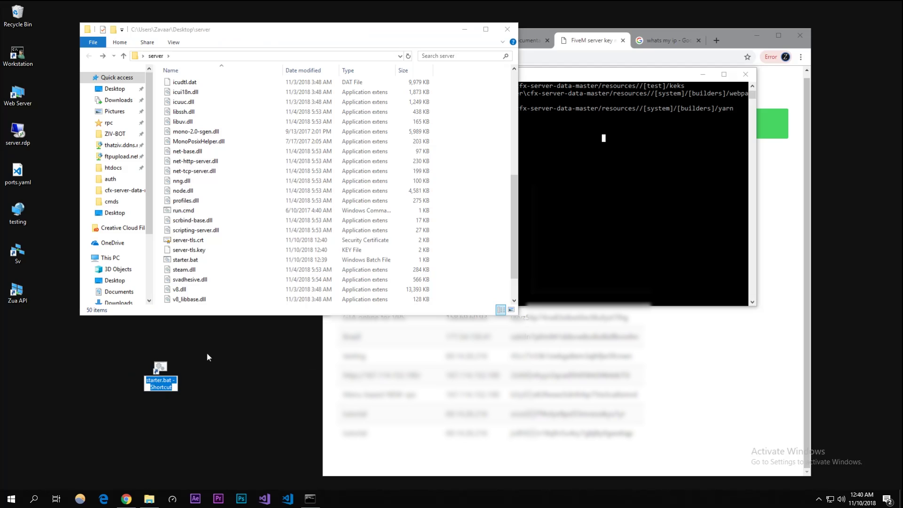
{"action": "type", "text": "startServer"}
{"action": "key", "text": "Return"}
{"action": "left_click", "coordinate": [206, 352]}
Close the old console, launch the server from startServer, and close Explorer.
{"action": "left_click", "coordinate": [745, 74]}
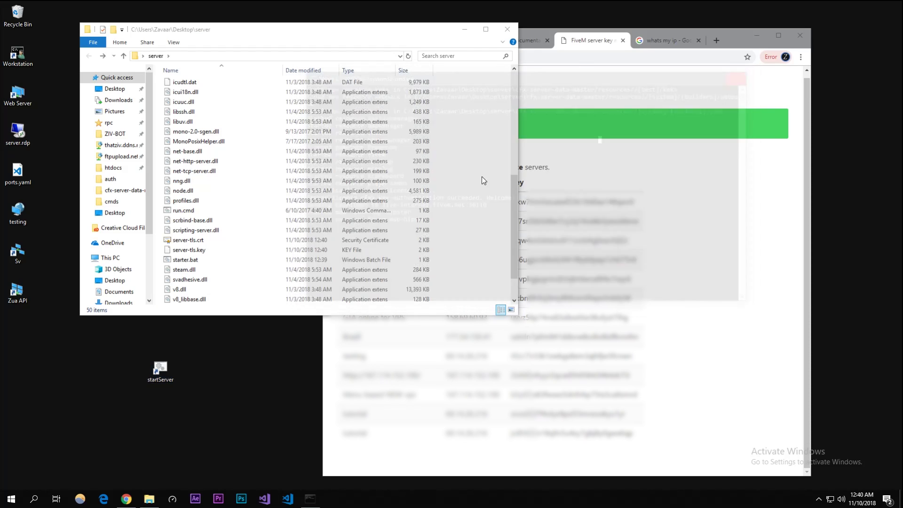
{"action": "double_click", "coordinate": [167, 373]}
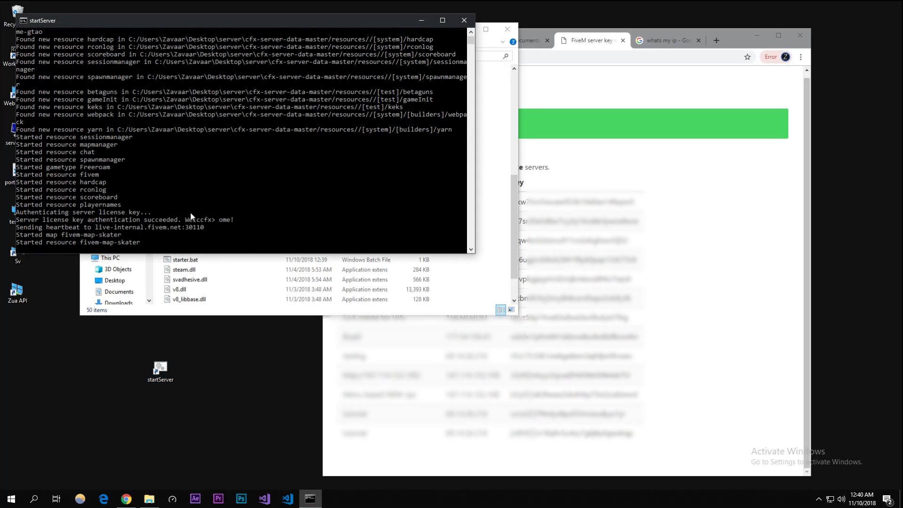
{"action": "left_click", "coordinate": [510, 29]}
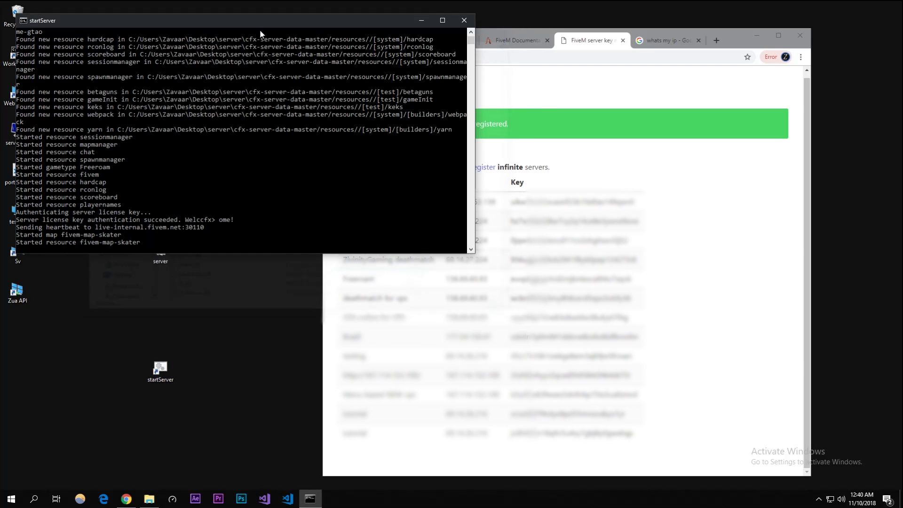
{"action": "left_click", "coordinate": [306, 235]}
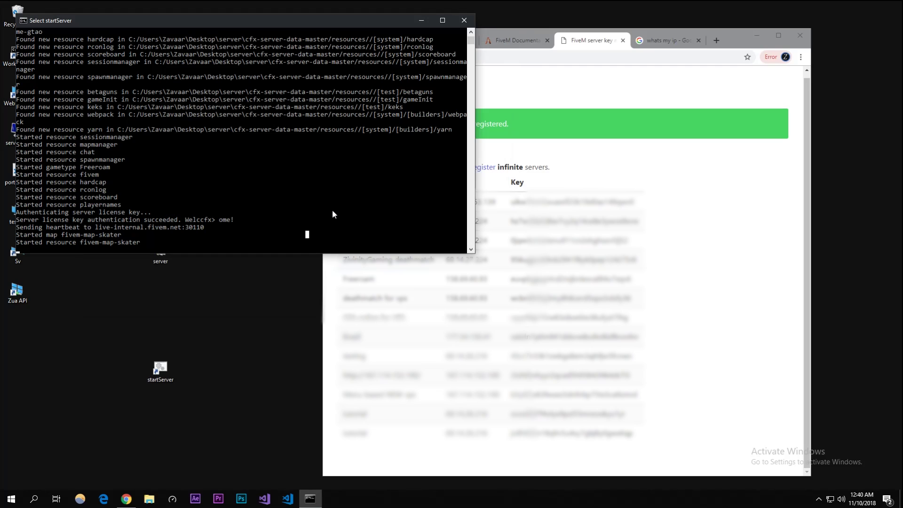
{"action": "scroll", "coordinate": [306, 235], "scroll_direction": "down", "scroll_amount": 5}
{"action": "scroll", "coordinate": [317, 211], "scroll_direction": "up", "scroll_amount": 3}
{"action": "left_click", "coordinate": [11, 499]}
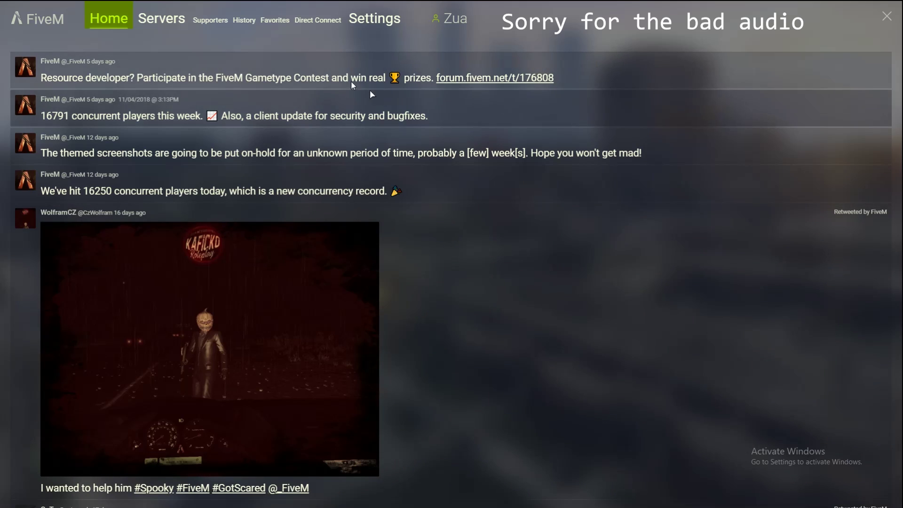
In Direct Connect, replace the old server address with 127.0.0.1.
{"action": "left_click", "coordinate": [312, 24]}
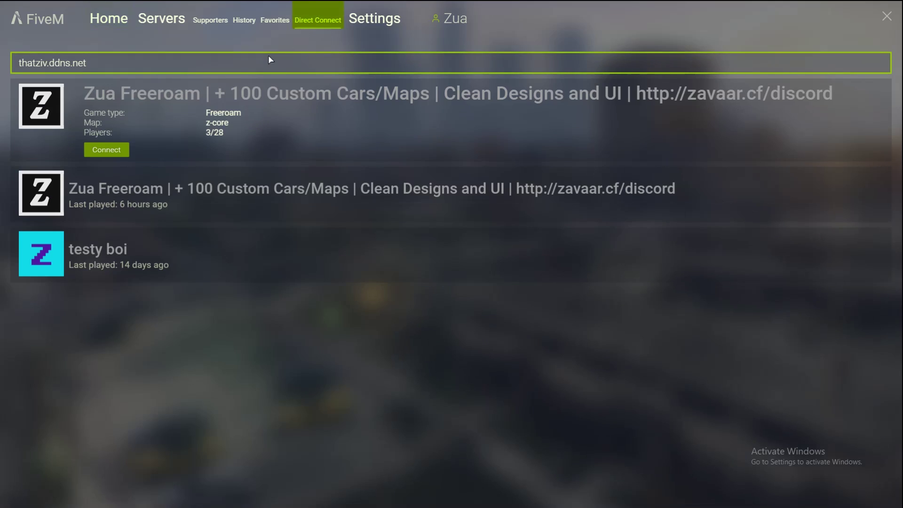
{"action": "key", "text": "ctrl+a"}
{"action": "key", "text": "BackSpace"}
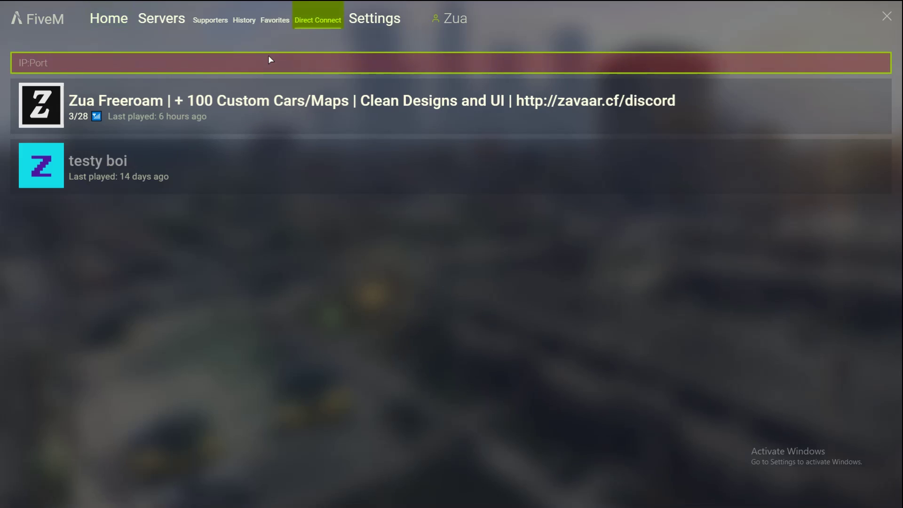
{"action": "type", "text": "r"}
{"action": "key", "text": "BackSpace"}
{"action": "type", "text": "localhost"}
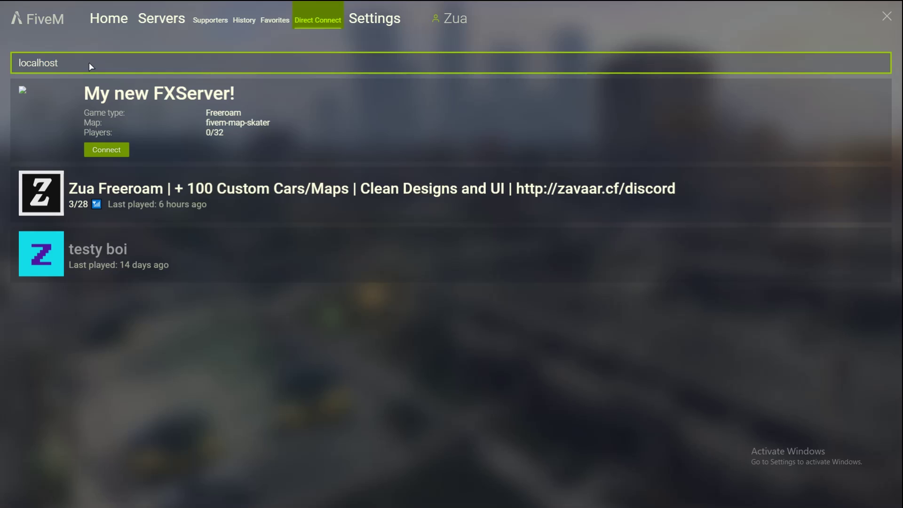
{"action": "key", "text": "BackSpace"}
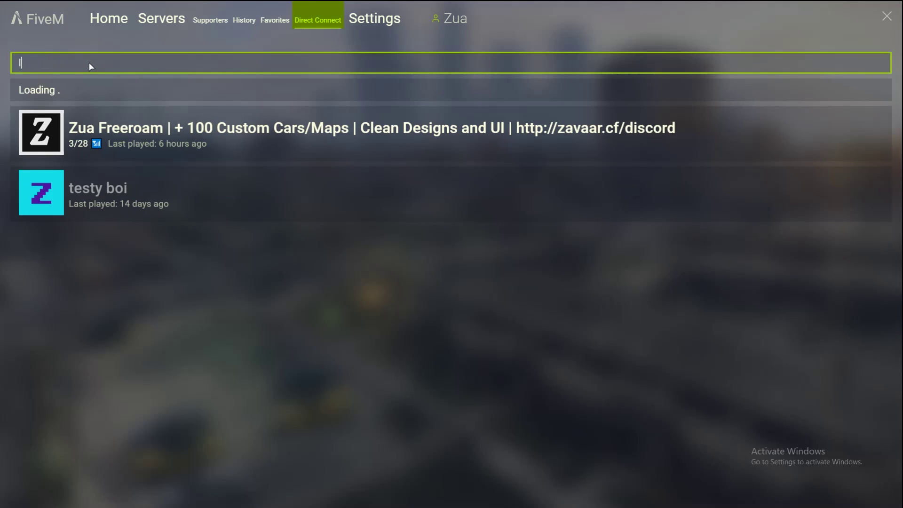
{"action": "key", "text": "BackSpace"}
{"action": "key", "text": "BackSpace"}
{"action": "key", "text": "BackSpace"}
{"action": "key", "text": "BackSpace"}
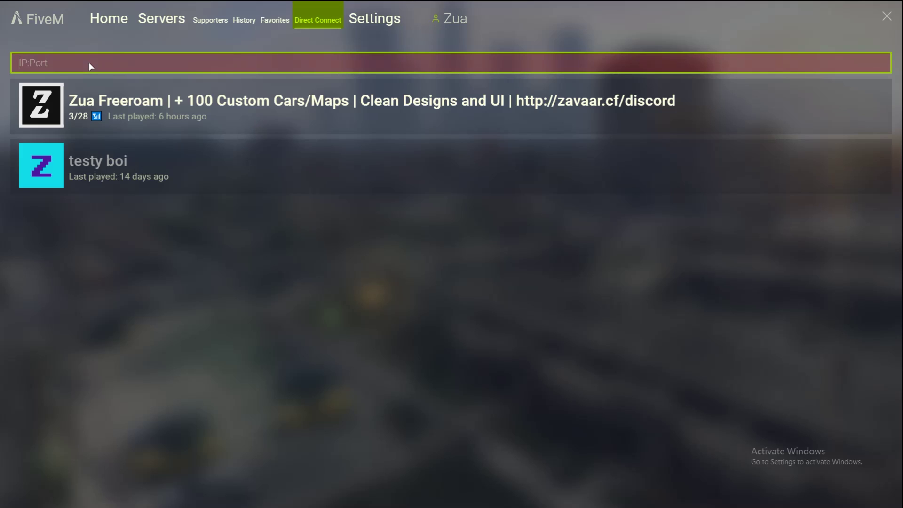
{"action": "type", "text": "127..0.0.1"}
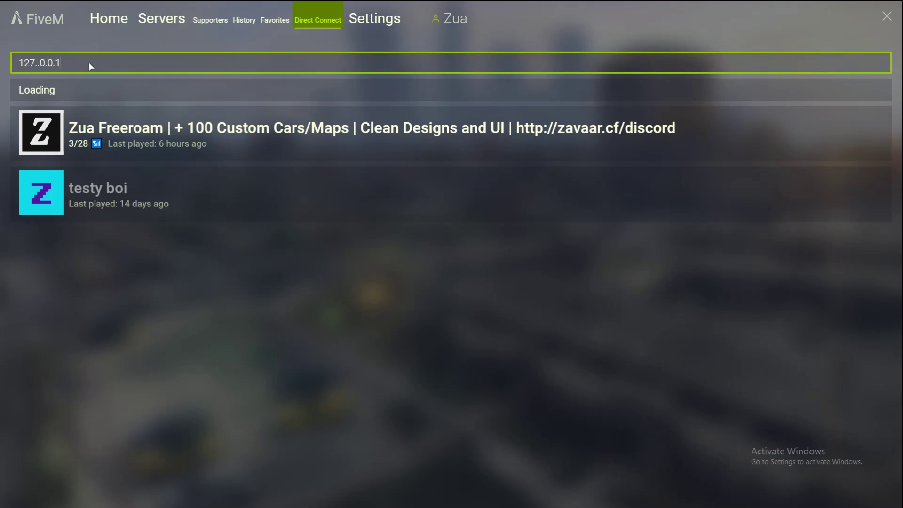
{"action": "key", "text": "Left"}
{"action": "key", "text": "BackSpace"}
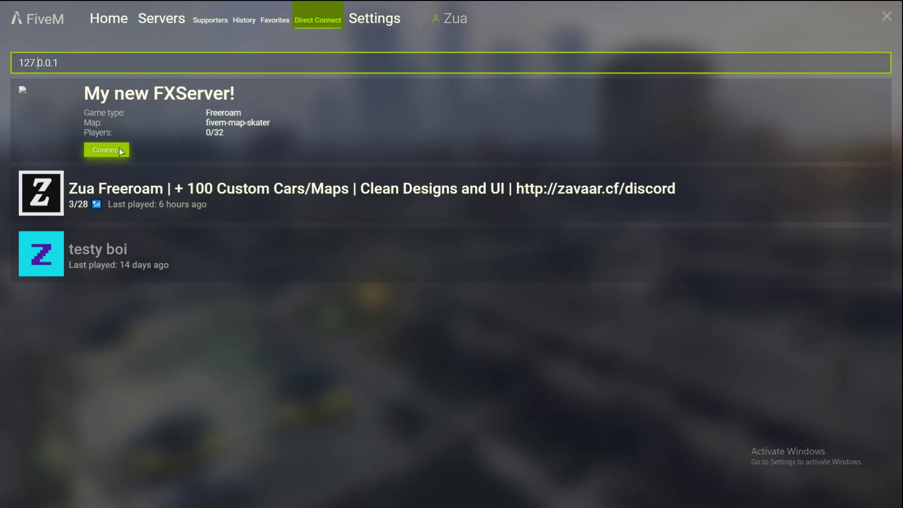
Connect to My new FXServer! and move the server console to the screen's right.
{"action": "left_click", "coordinate": [106, 150]}
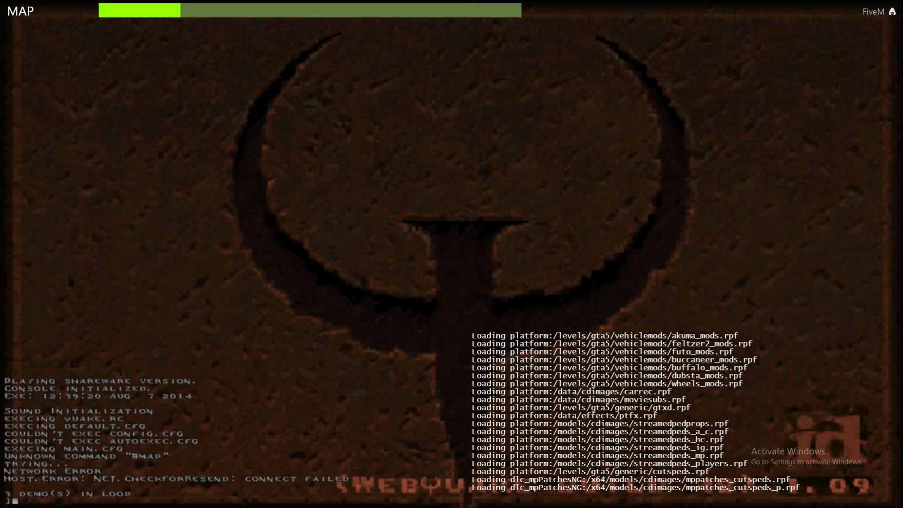
{"action": "key", "text": "alt+Tab"}
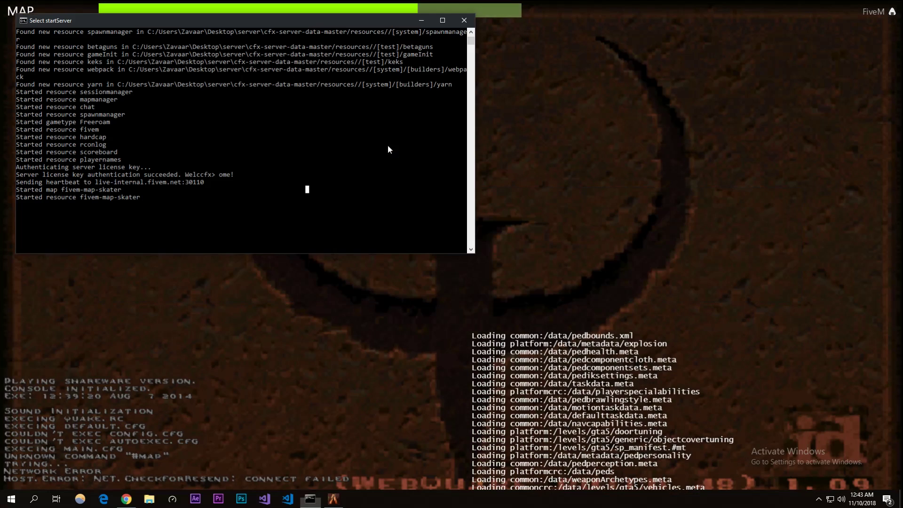
{"action": "left_click_drag", "start_coordinate": [143, 21], "coordinate": [548, 76]}
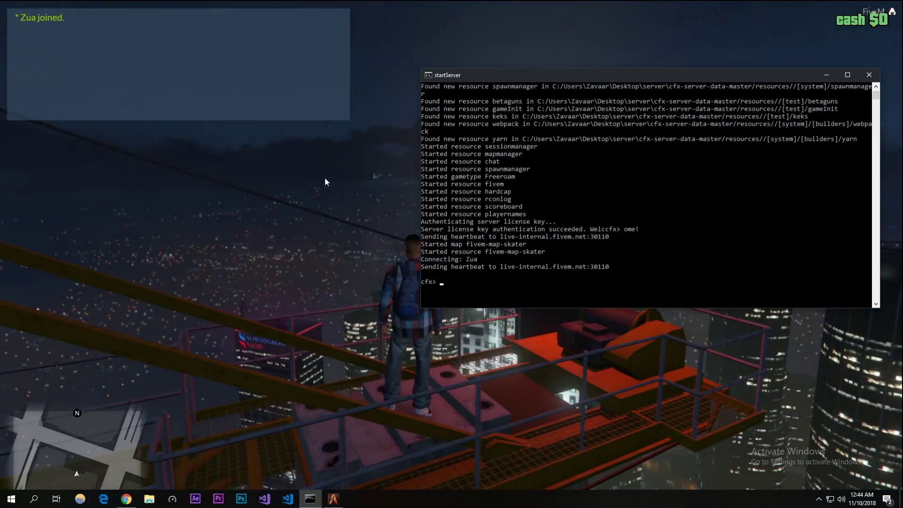
Send the chat message 'asdasd', then jump off the crane and open the parachute.
{"action": "left_click", "coordinate": [300, 170]}
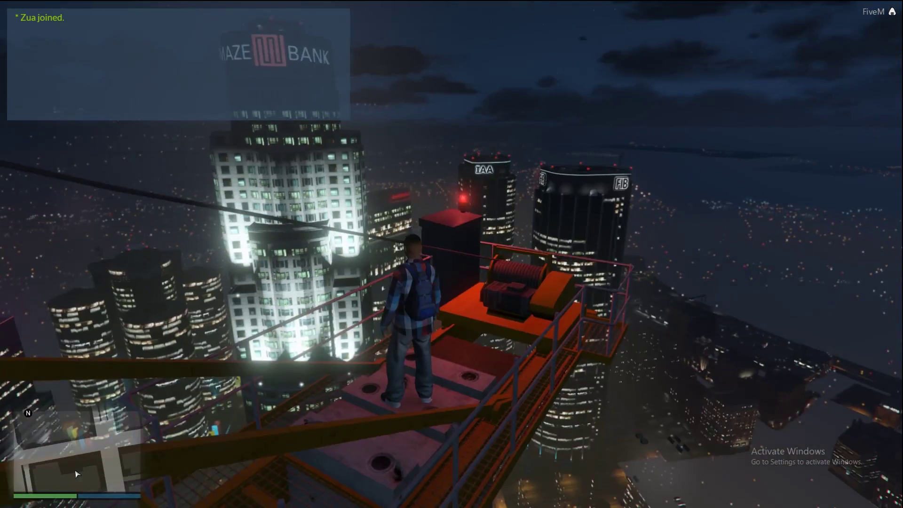
{"action": "key", "text": "w"}
{"action": "key", "text": "w"}
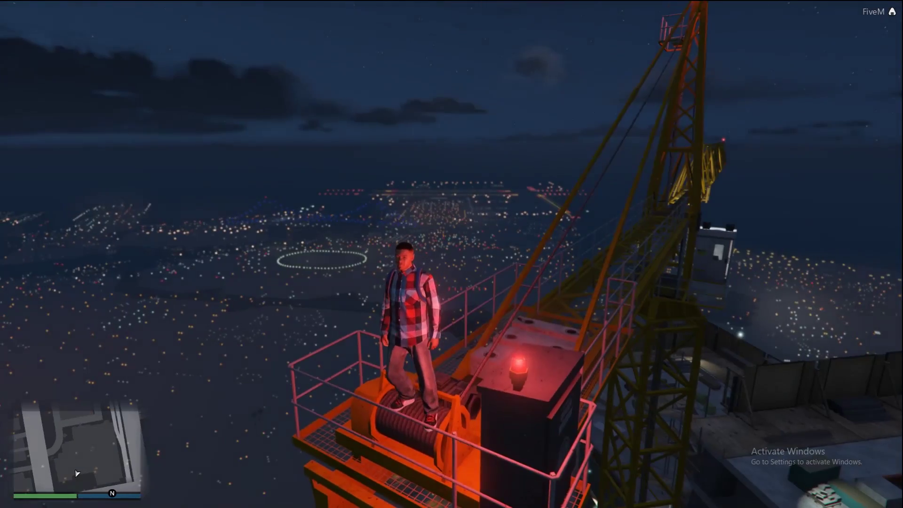
{"action": "key", "text": "z"}
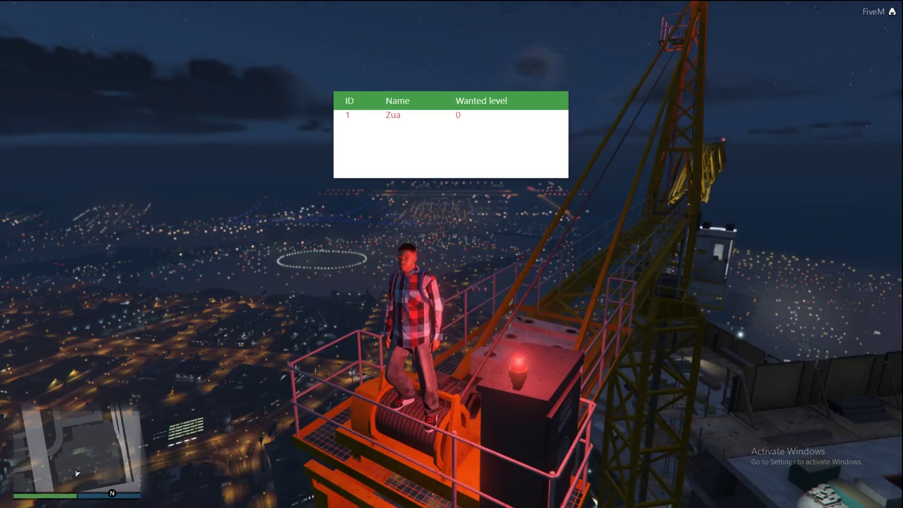
{"action": "type", "text": "t"}
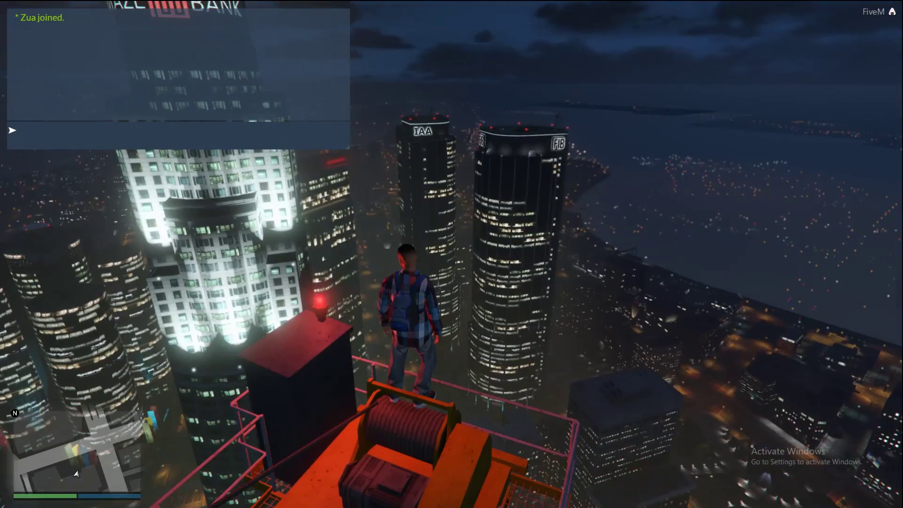
{"action": "type", "text": "asdasd"}
{"action": "key", "text": "Return"}
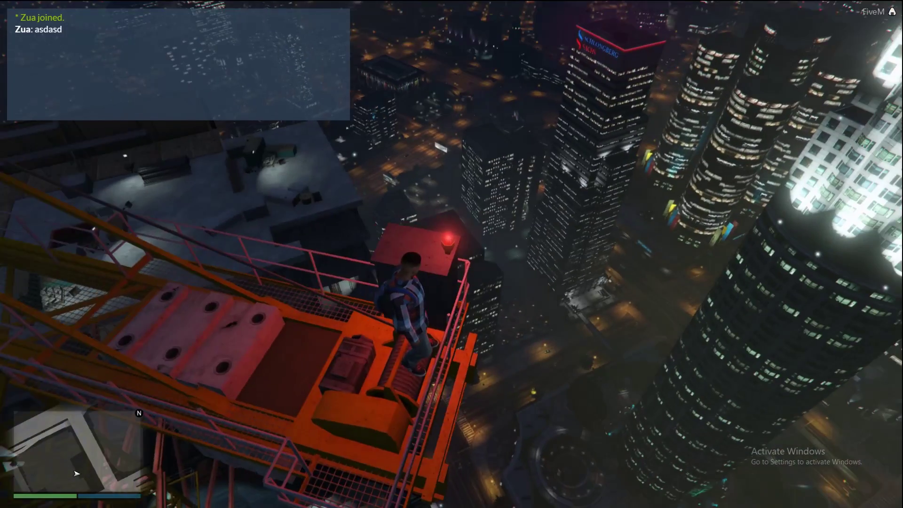
{"action": "key", "text": "space"}
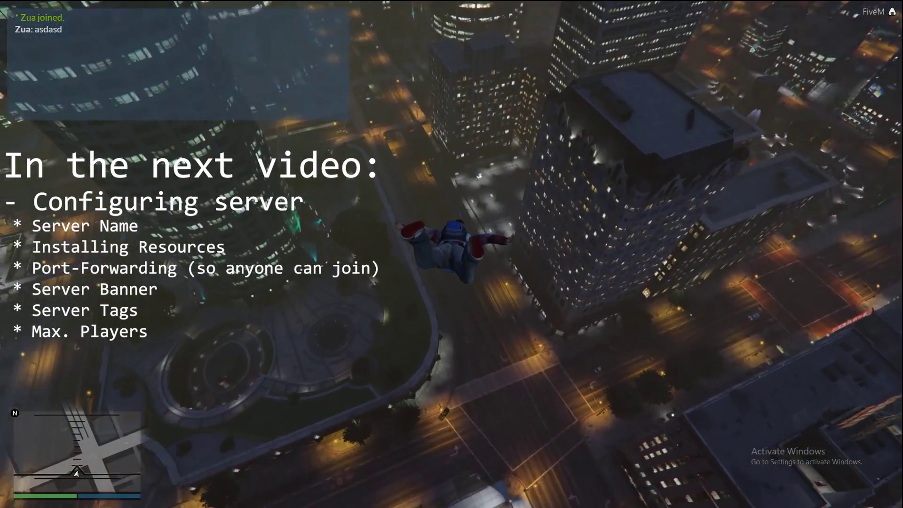
{"action": "key", "text": "f"}
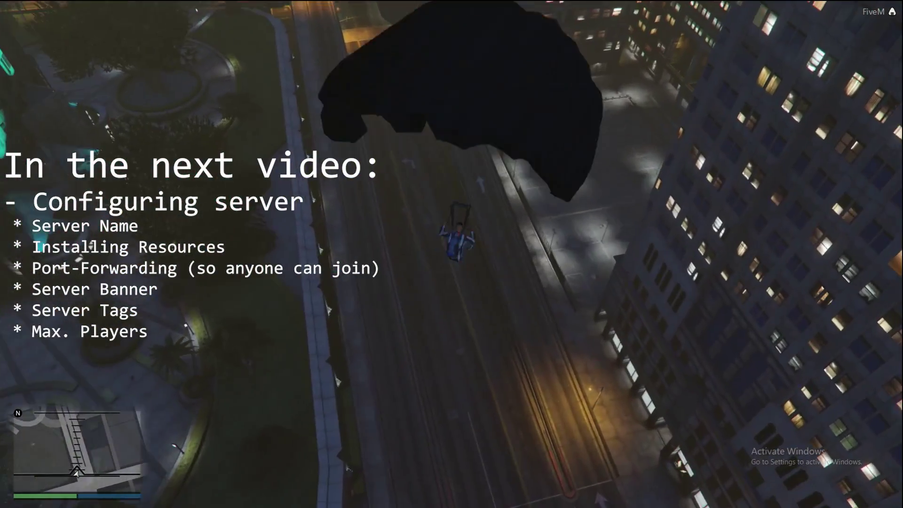